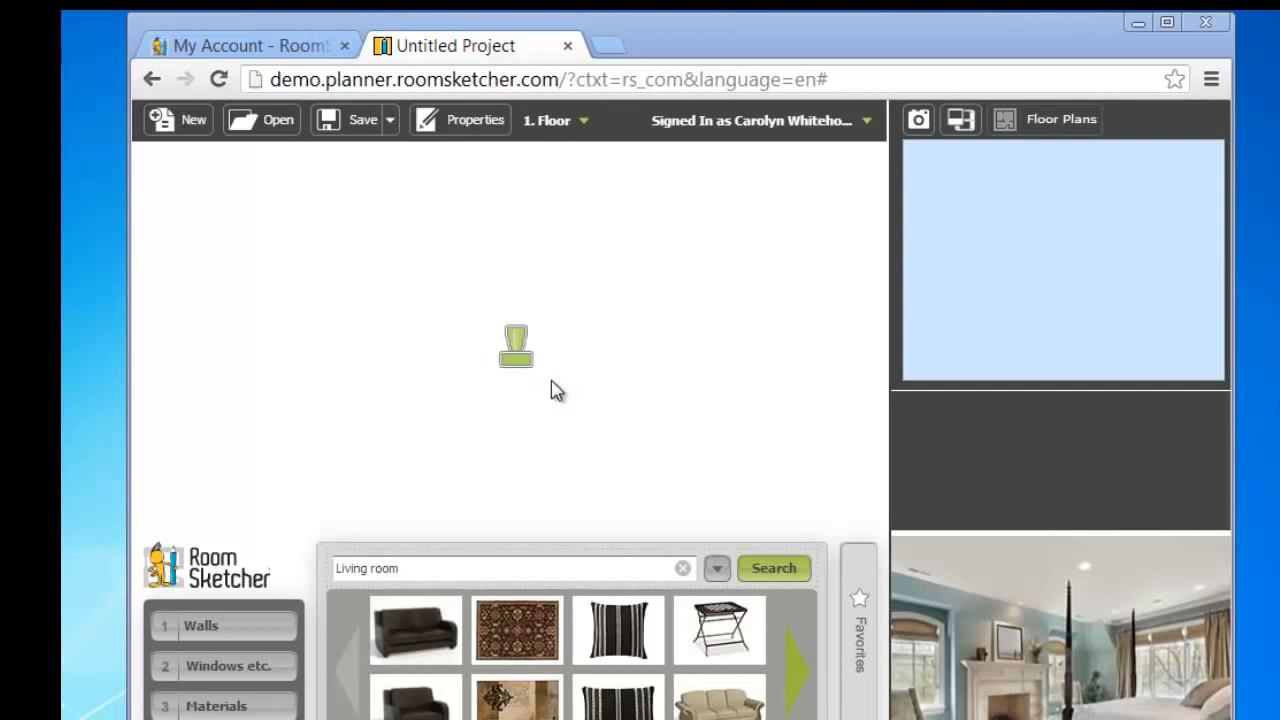
Step: Reposition the camera in the empty floor plan and rotate it to face right
{"action": "mouse_move", "coordinate": [514, 363]}
{"action": "left_mouse_down"}
{"action": "mouse_move", "coordinate": [486, 366]}
{"action": "mouse_move", "coordinate": [500, 368]}
{"action": "left_mouse_up"}
{"action": "left_click_drag", "start_coordinate": [495, 311], "coordinate": [553, 362]}
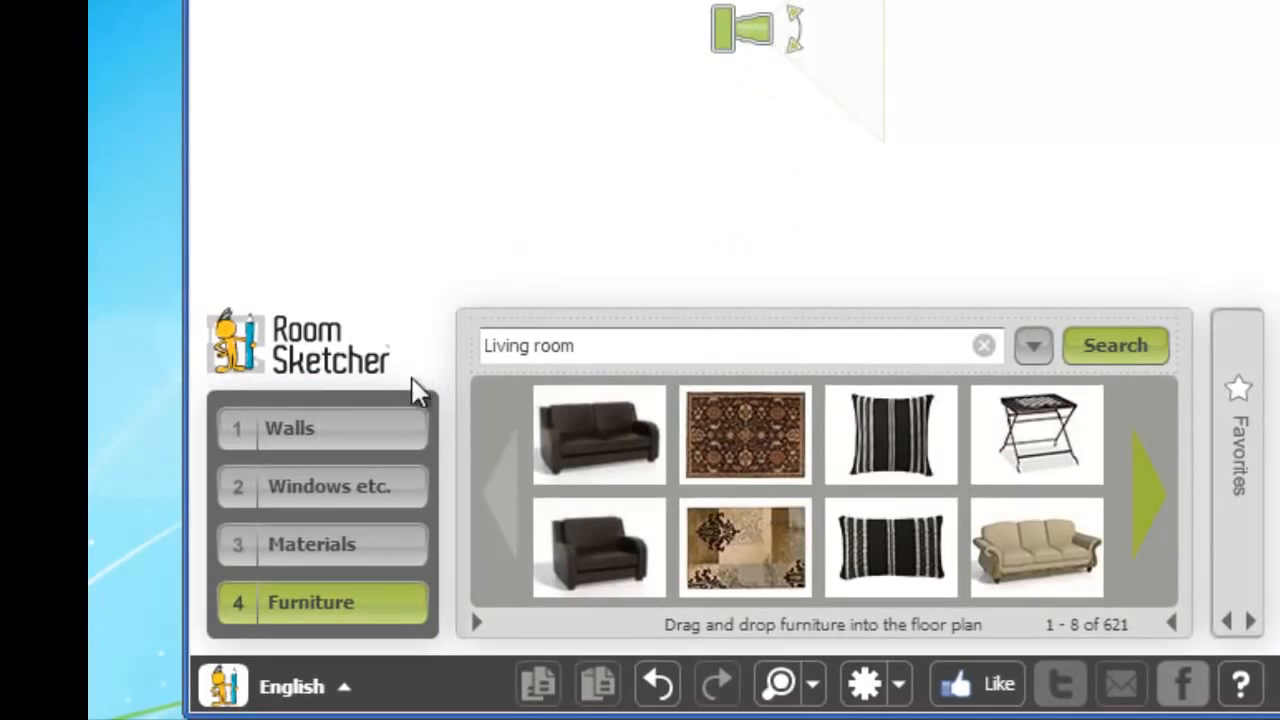
Step: Look through the Walls, Windows etc., Materials and Furniture categories and the language options
{"action": "left_click", "coordinate": [403, 452]}
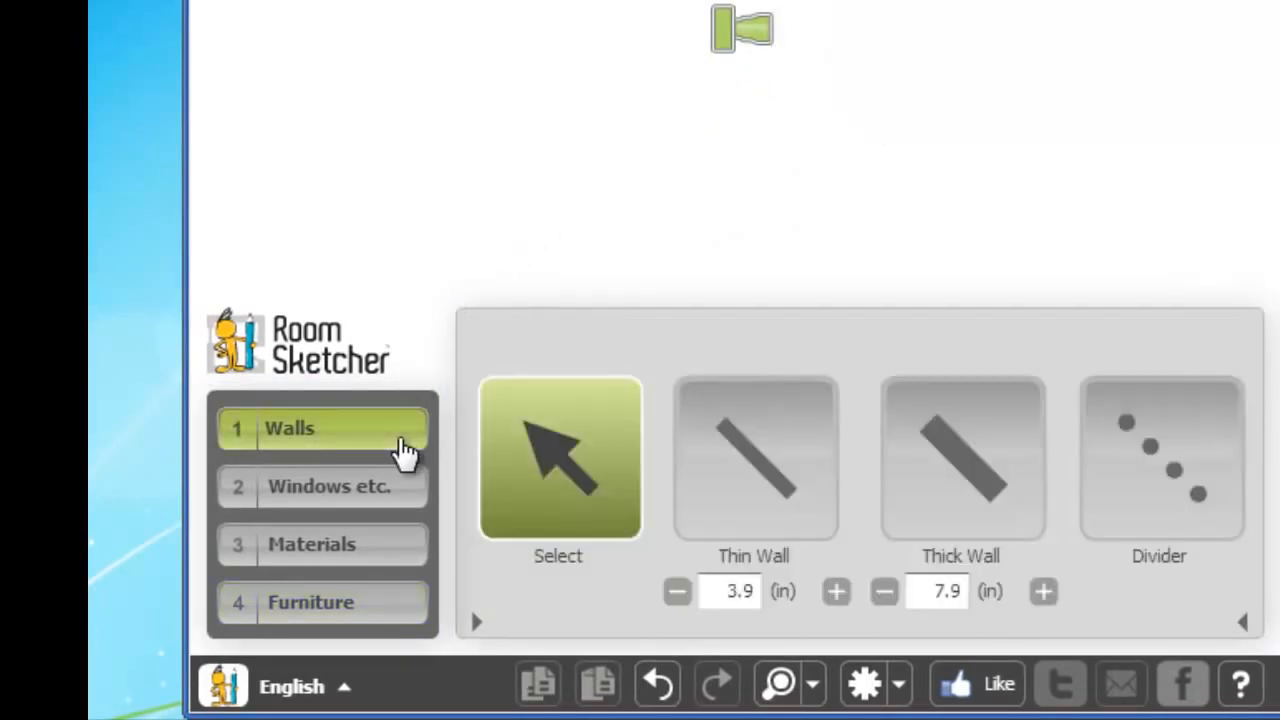
{"action": "left_click", "coordinate": [403, 503]}
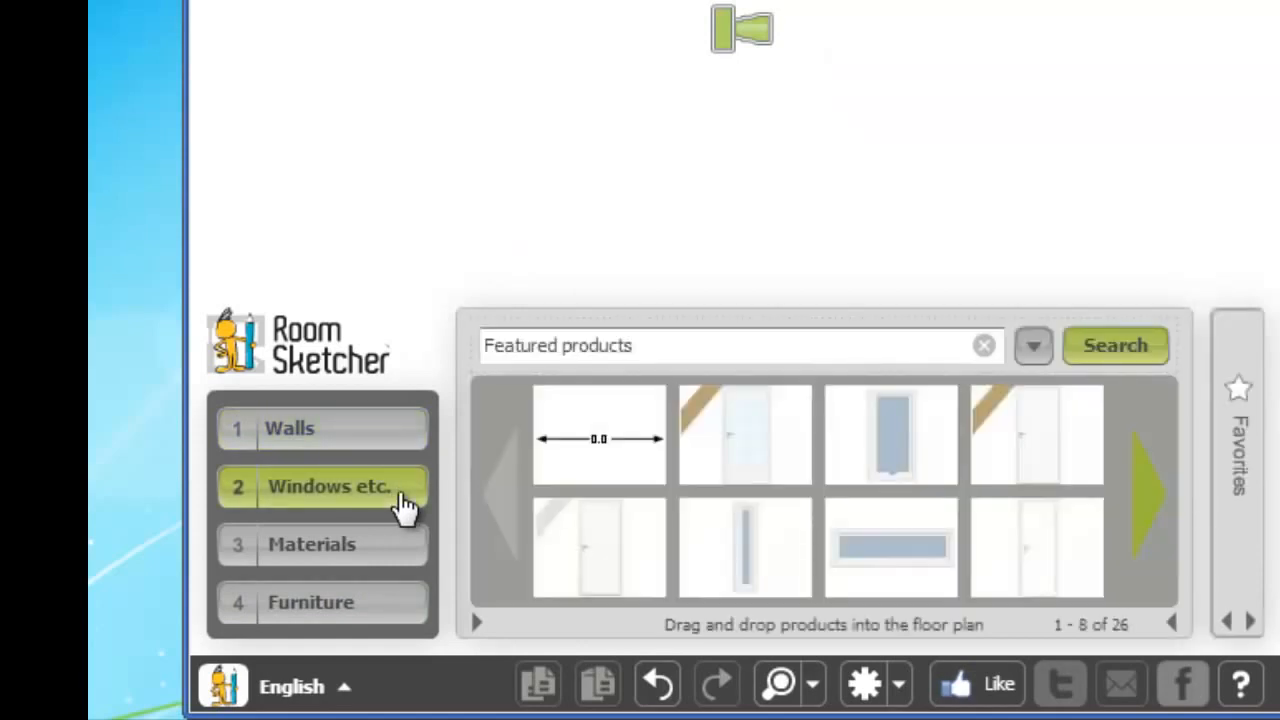
{"action": "left_click", "coordinate": [408, 553]}
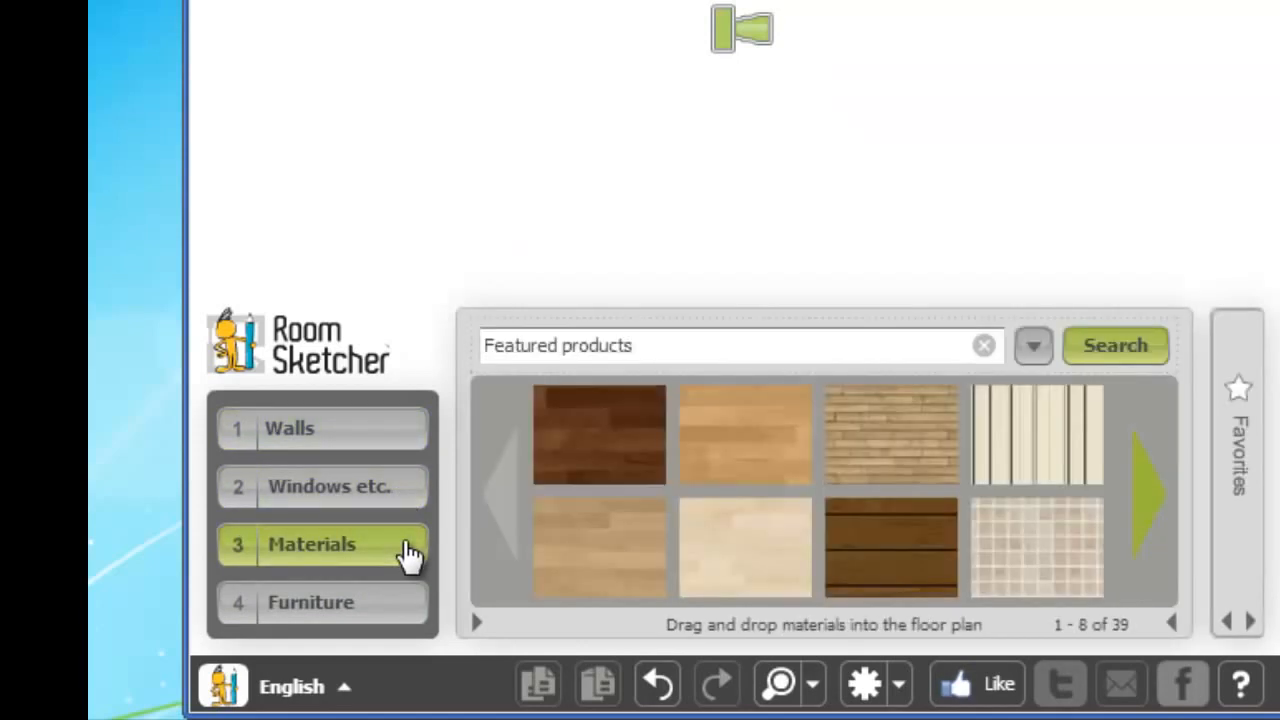
{"action": "left_click", "coordinate": [410, 617]}
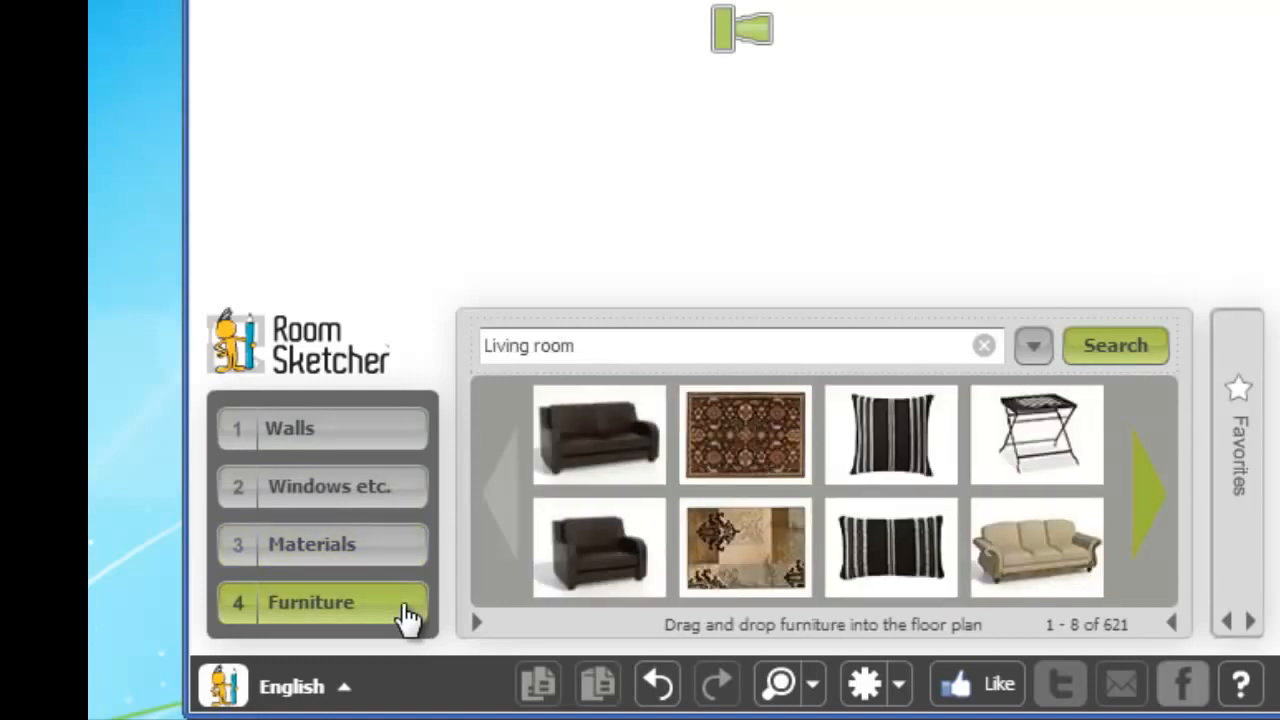
{"action": "left_click", "coordinate": [344, 690]}
{"action": "left_click", "coordinate": [344, 688]}
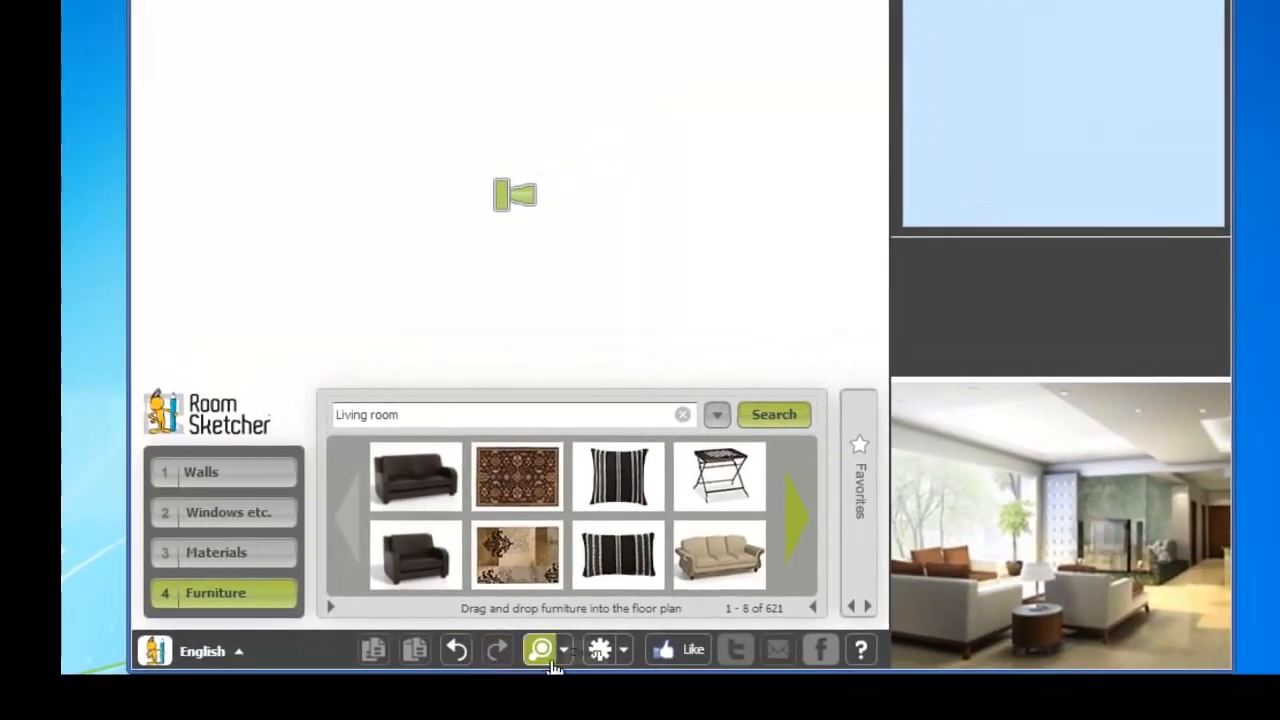
Step: Try out the floor plan zoom control and review the grid, zone name and measurement unit options
{"action": "left_click", "coordinate": [540, 652]}
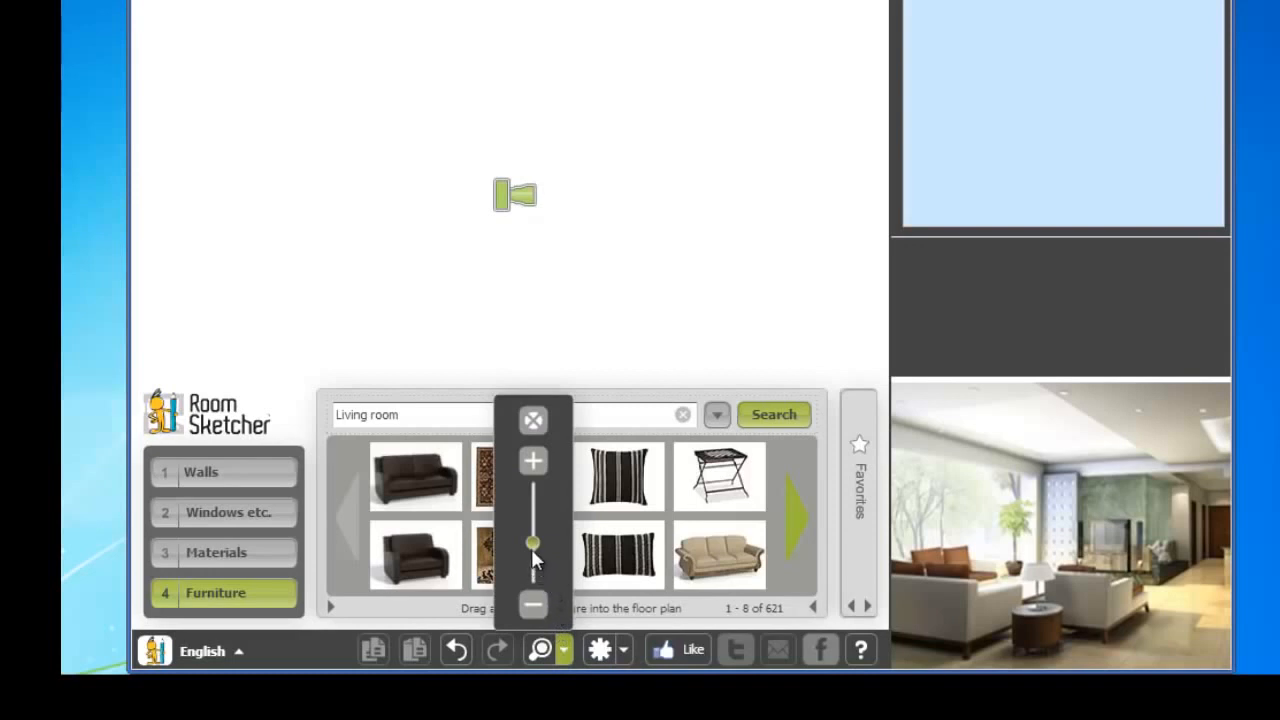
{"action": "mouse_move", "coordinate": [532, 549]}
{"action": "left_mouse_down"}
{"action": "mouse_move", "coordinate": [533, 530]}
{"action": "mouse_move", "coordinate": [534, 552]}
{"action": "left_mouse_up"}
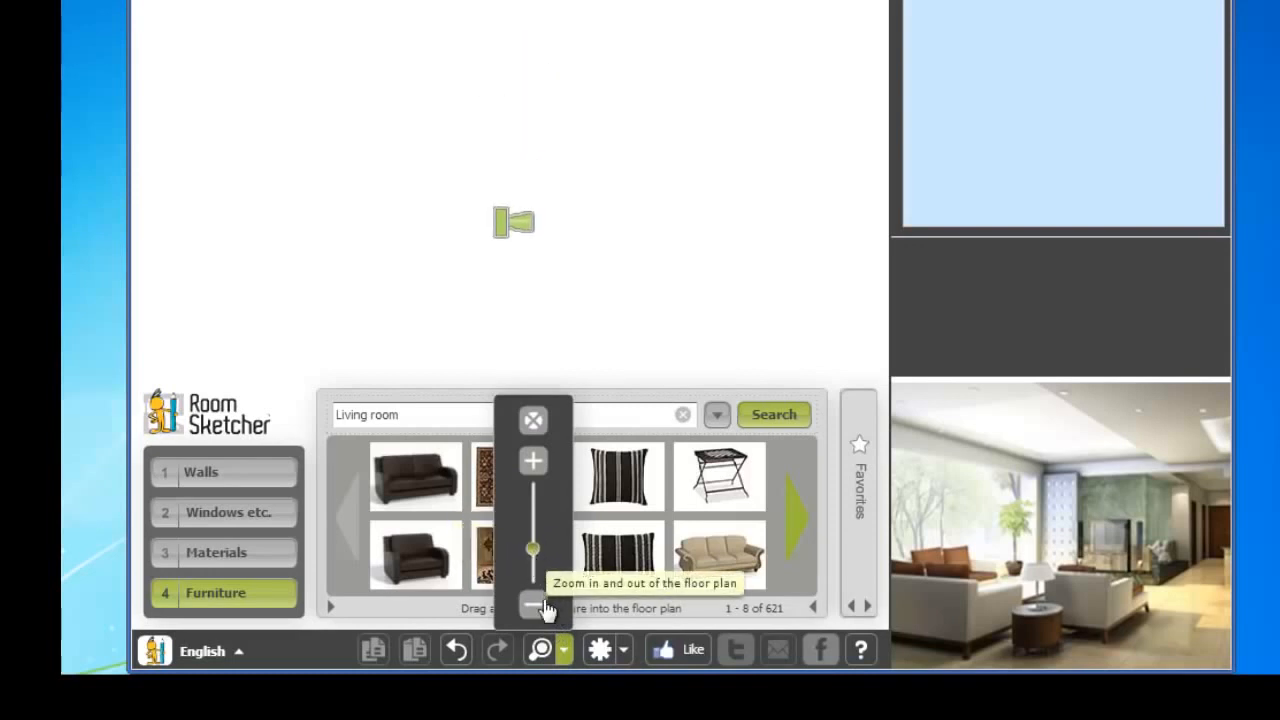
{"action": "left_click", "coordinate": [566, 655]}
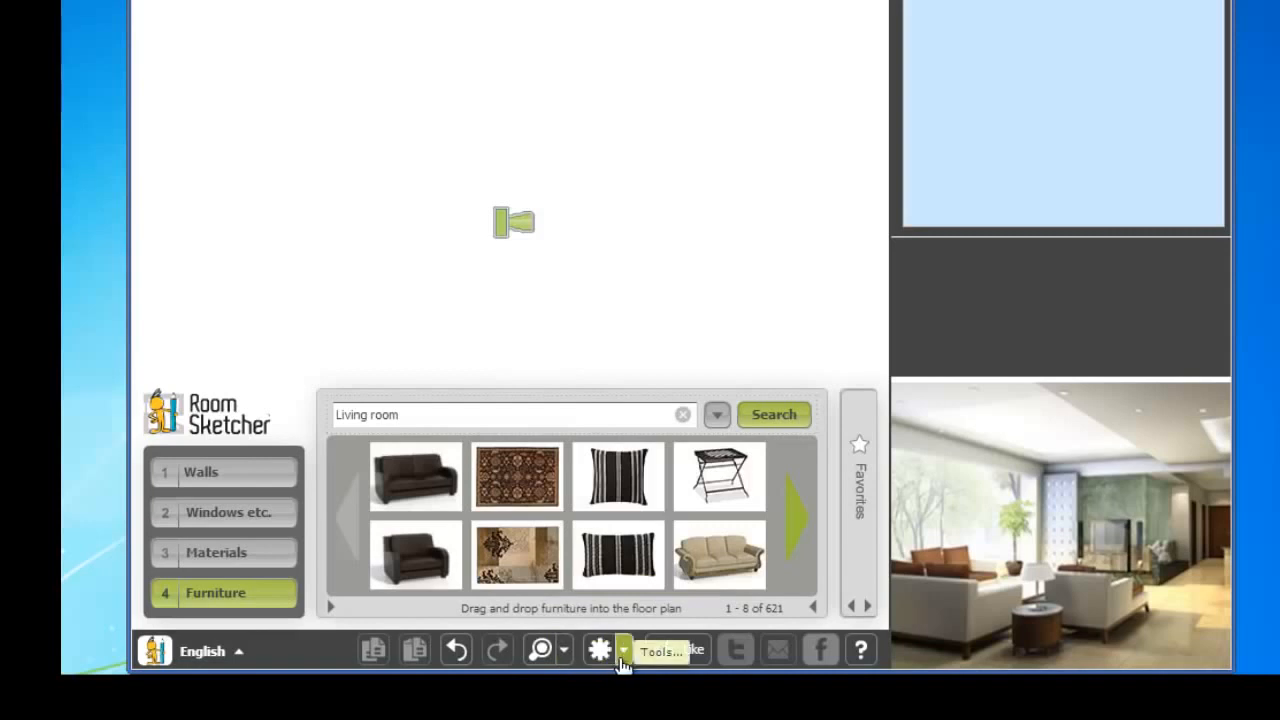
{"action": "left_click", "coordinate": [622, 652]}
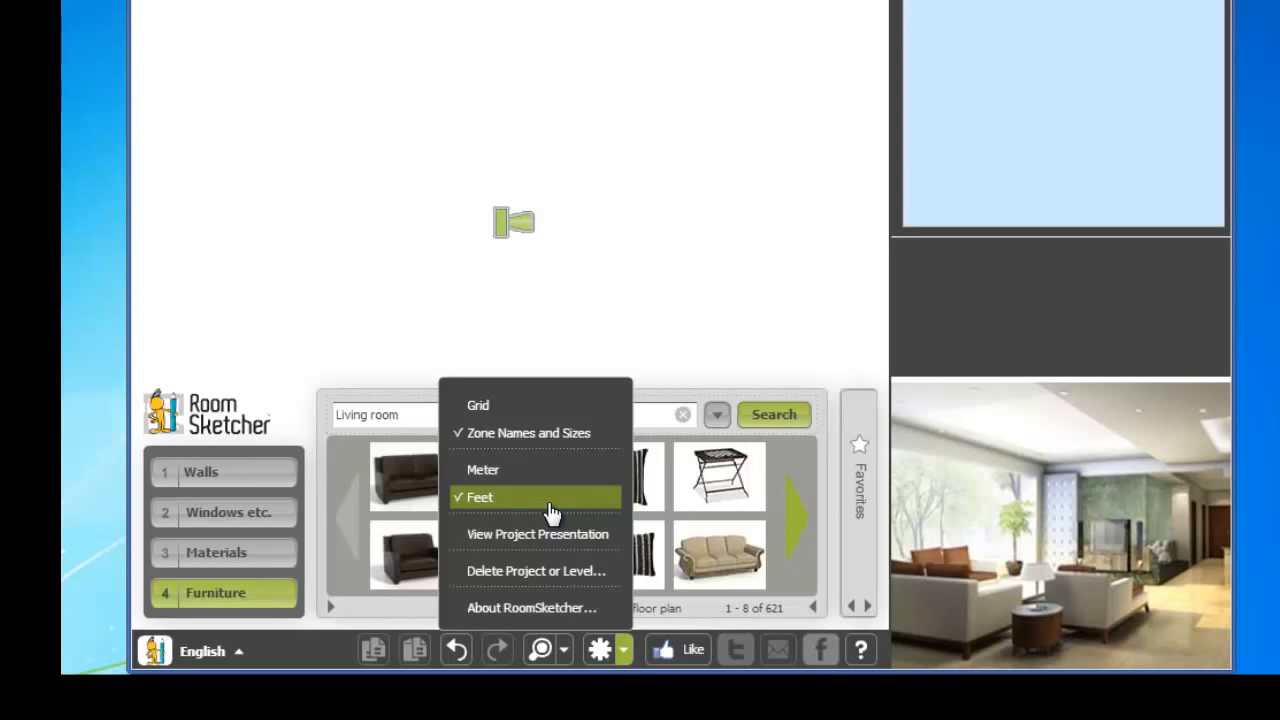
{"action": "left_click", "coordinate": [538, 444]}
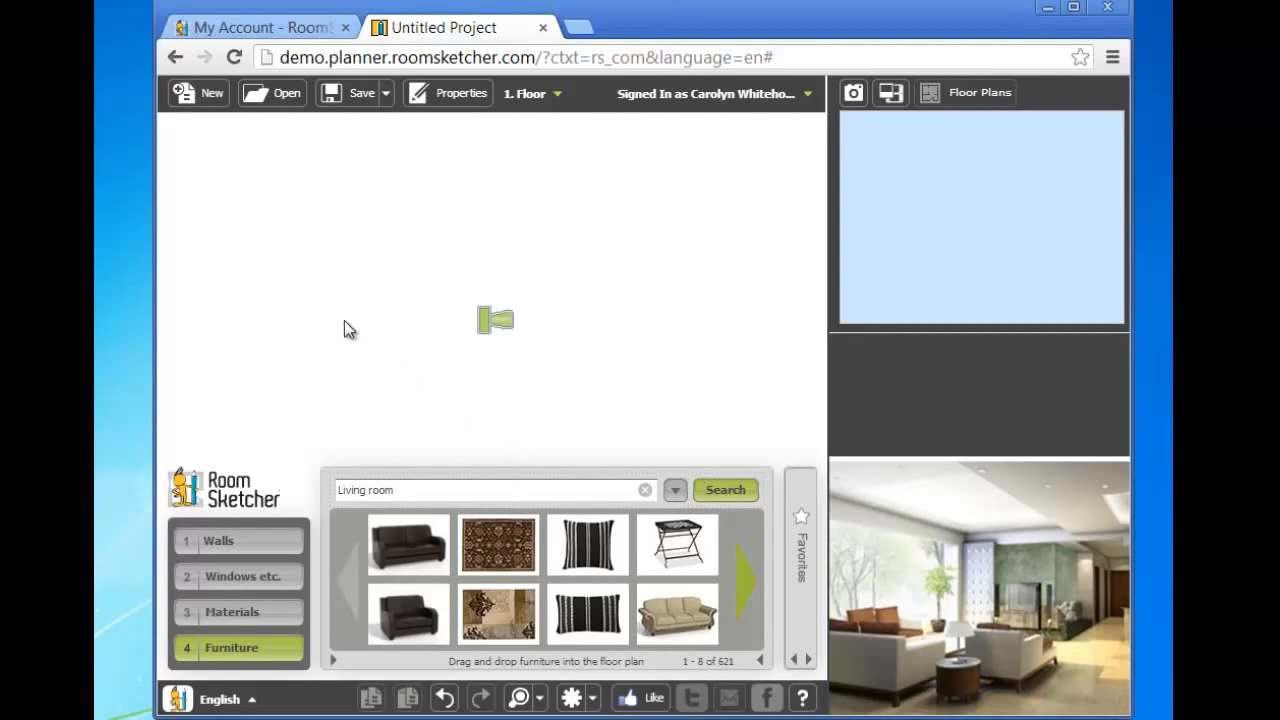
Step: Start a new project from scratch with an empty floor plan
{"action": "left_click", "coordinate": [205, 93]}
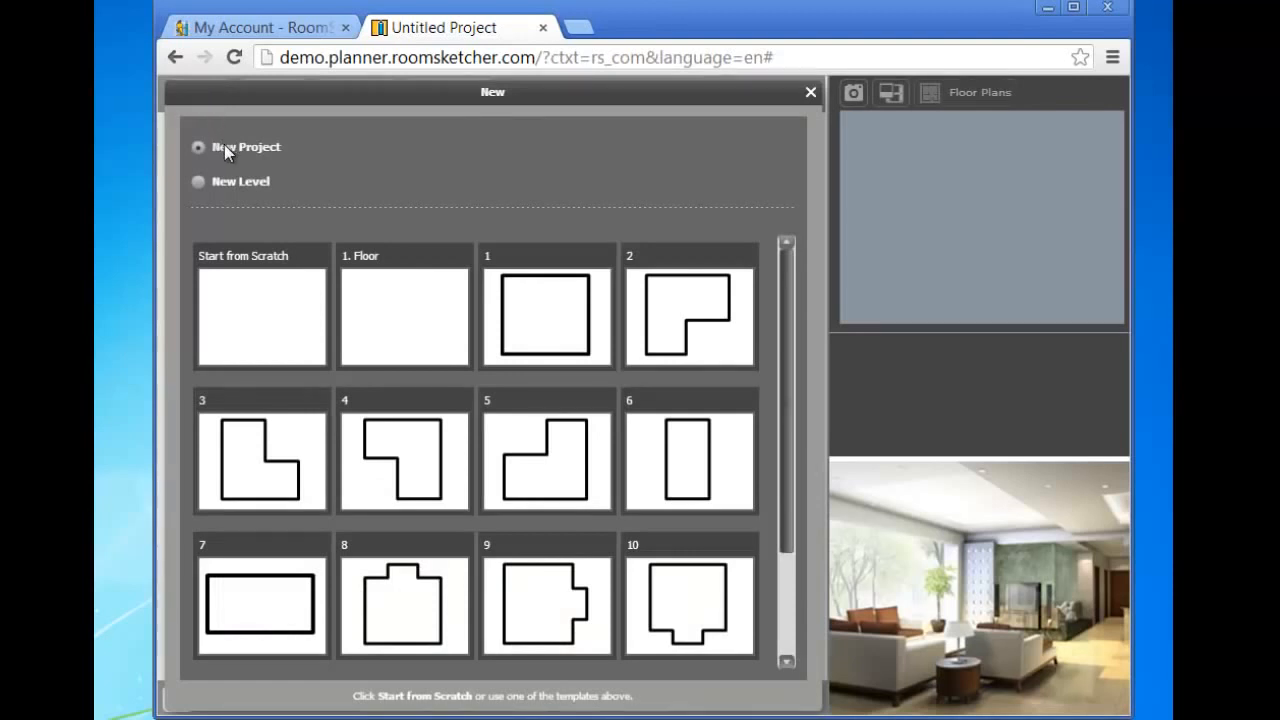
{"action": "left_click", "coordinate": [230, 181]}
{"action": "left_click", "coordinate": [257, 294]}
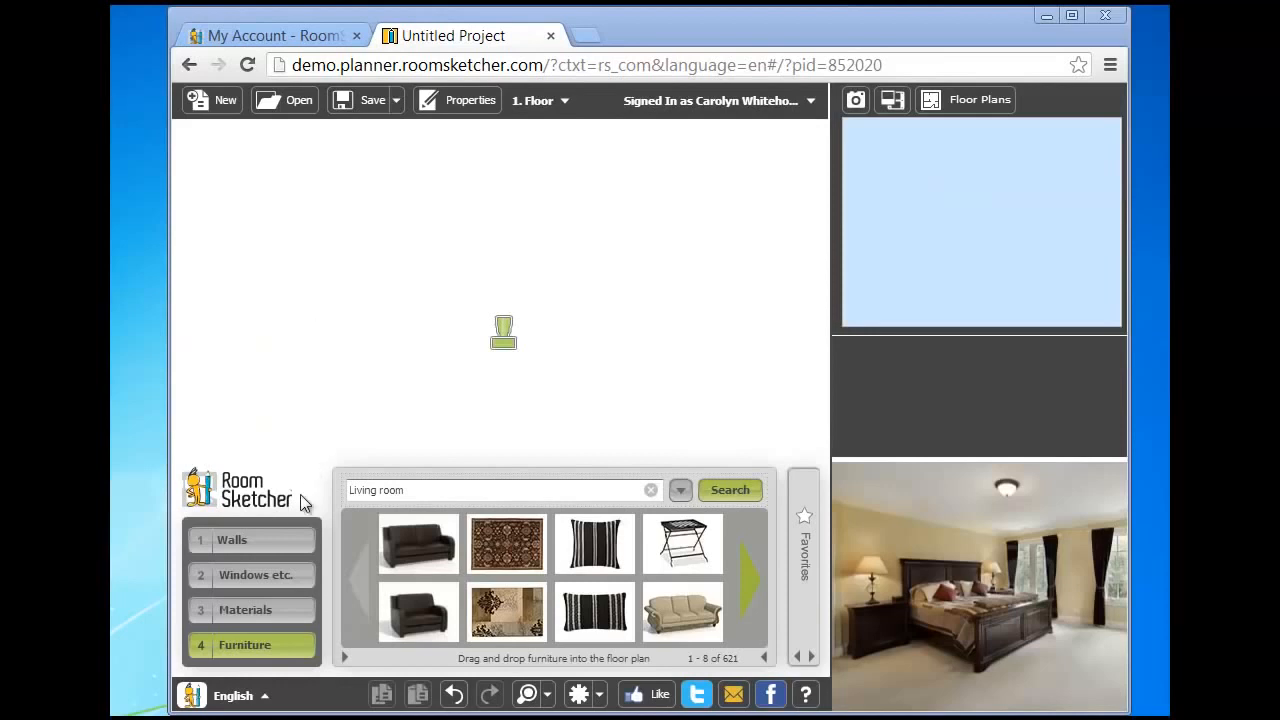
Step: Draw a closed rectangular outline of 7.9 in thick walls, about 37 ft wide and 16 ft deep
{"action": "left_click", "coordinate": [294, 540]}
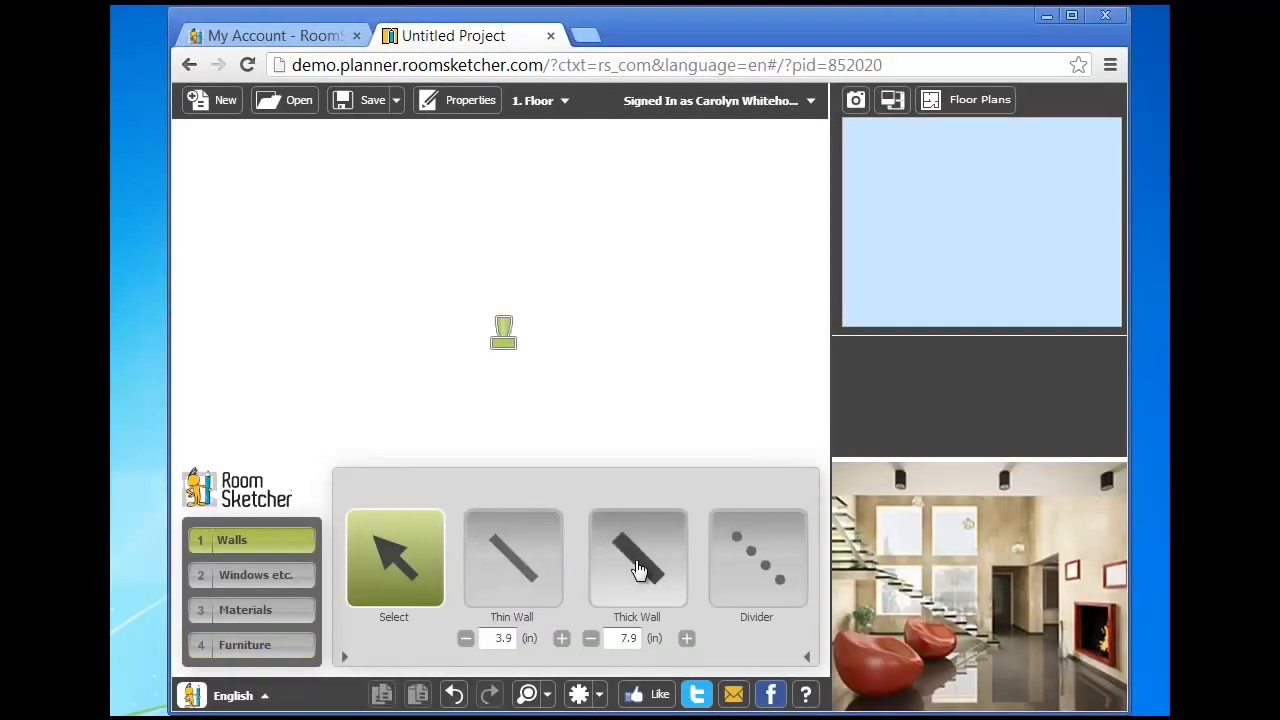
{"action": "left_click", "coordinate": [634, 568]}
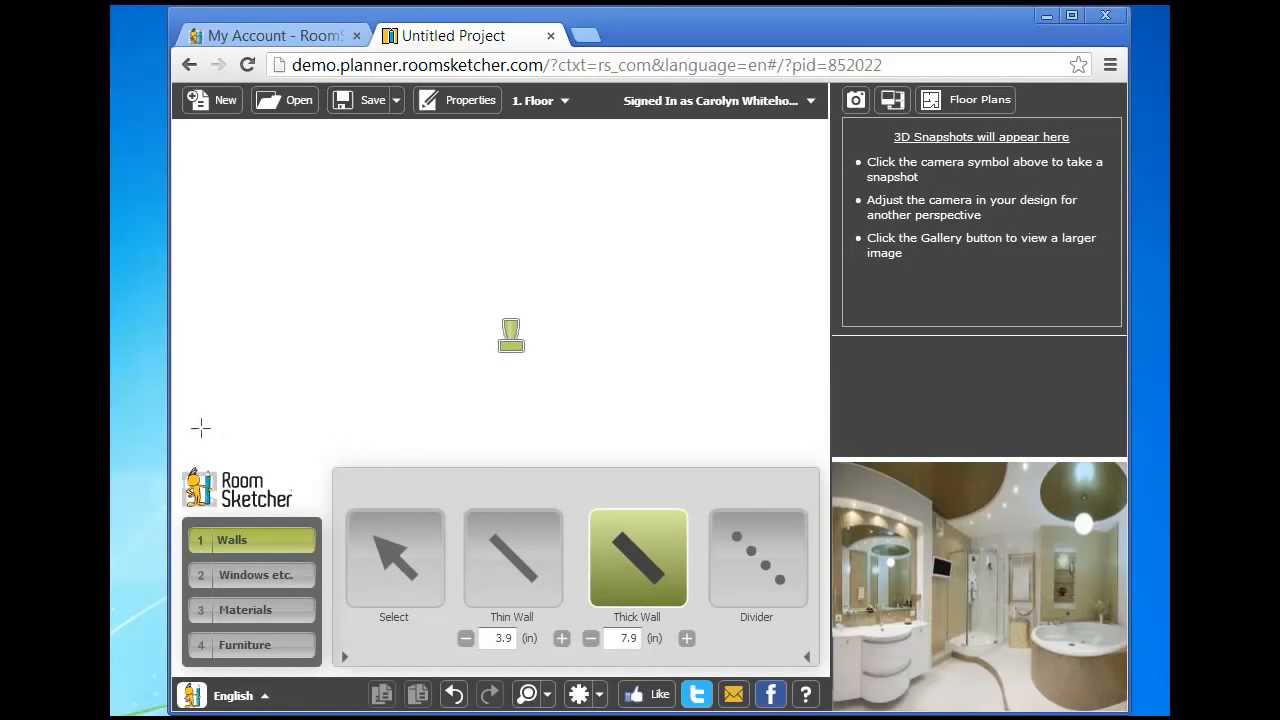
{"action": "left_click_drag", "start_coordinate": [201, 428], "coordinate": [806, 169]}
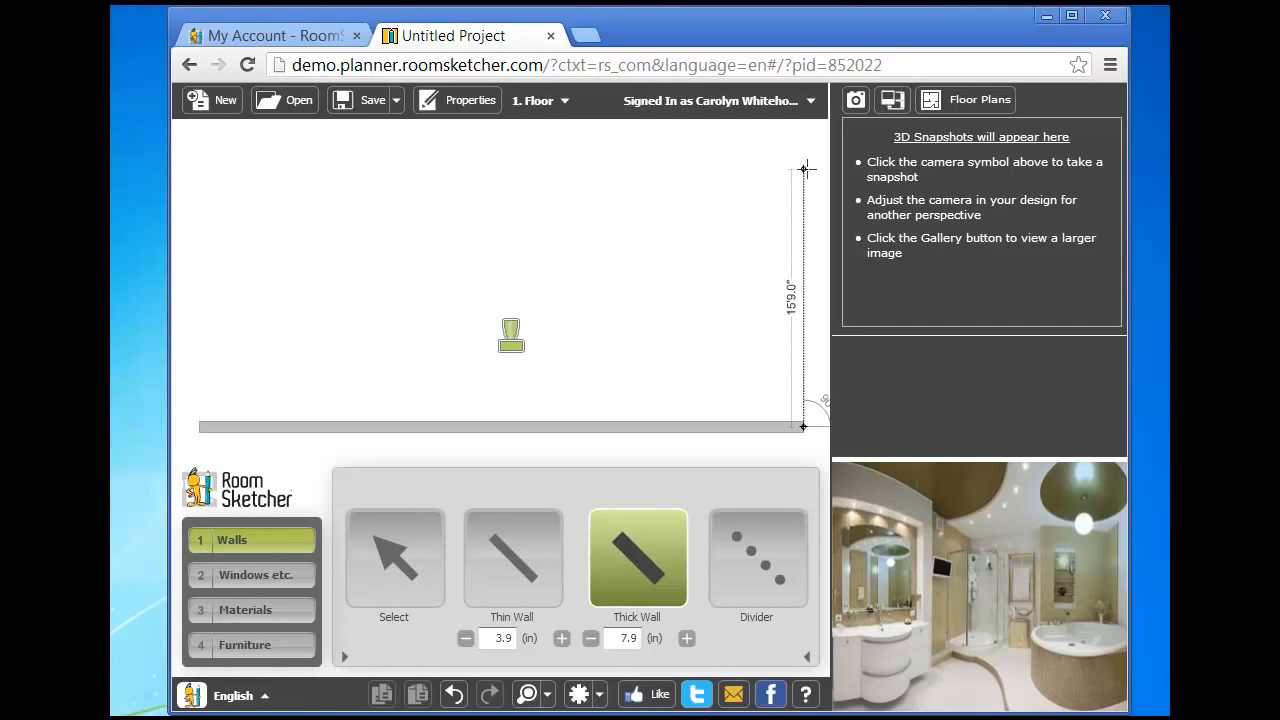
{"action": "left_click_drag", "start_coordinate": [806, 169], "coordinate": [806, 169]}
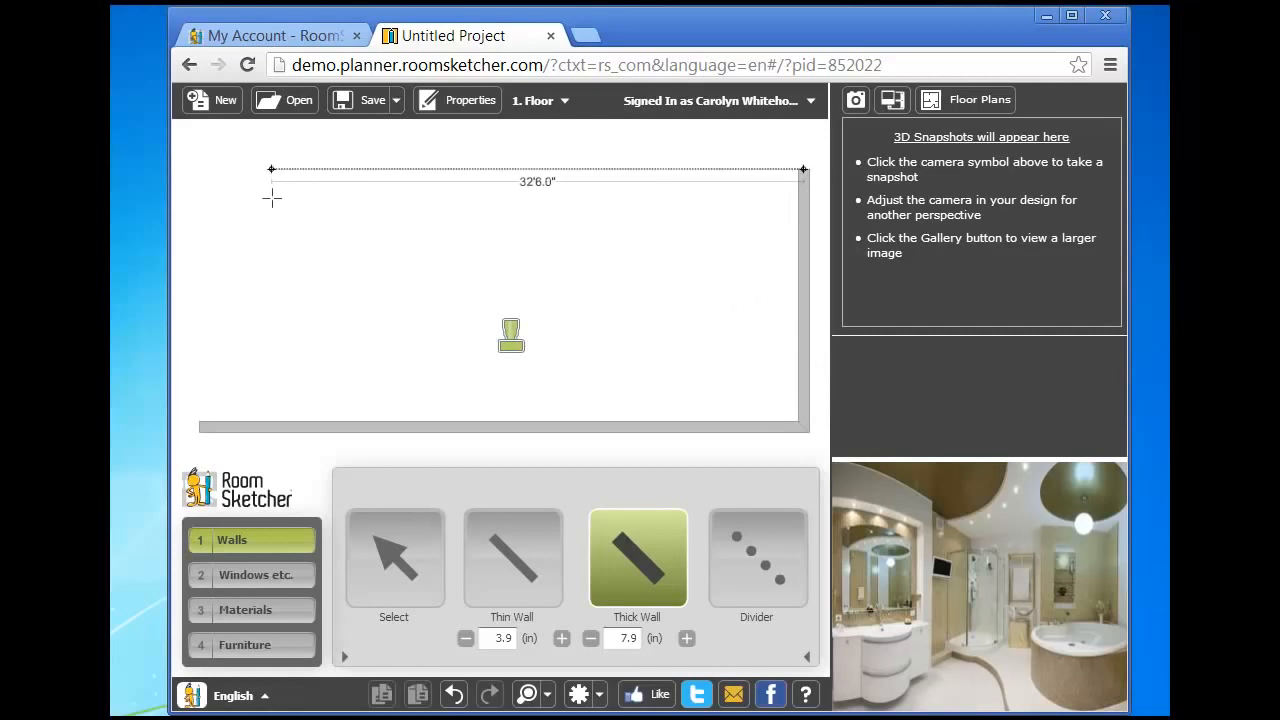
{"action": "left_click", "coordinate": [201, 186]}
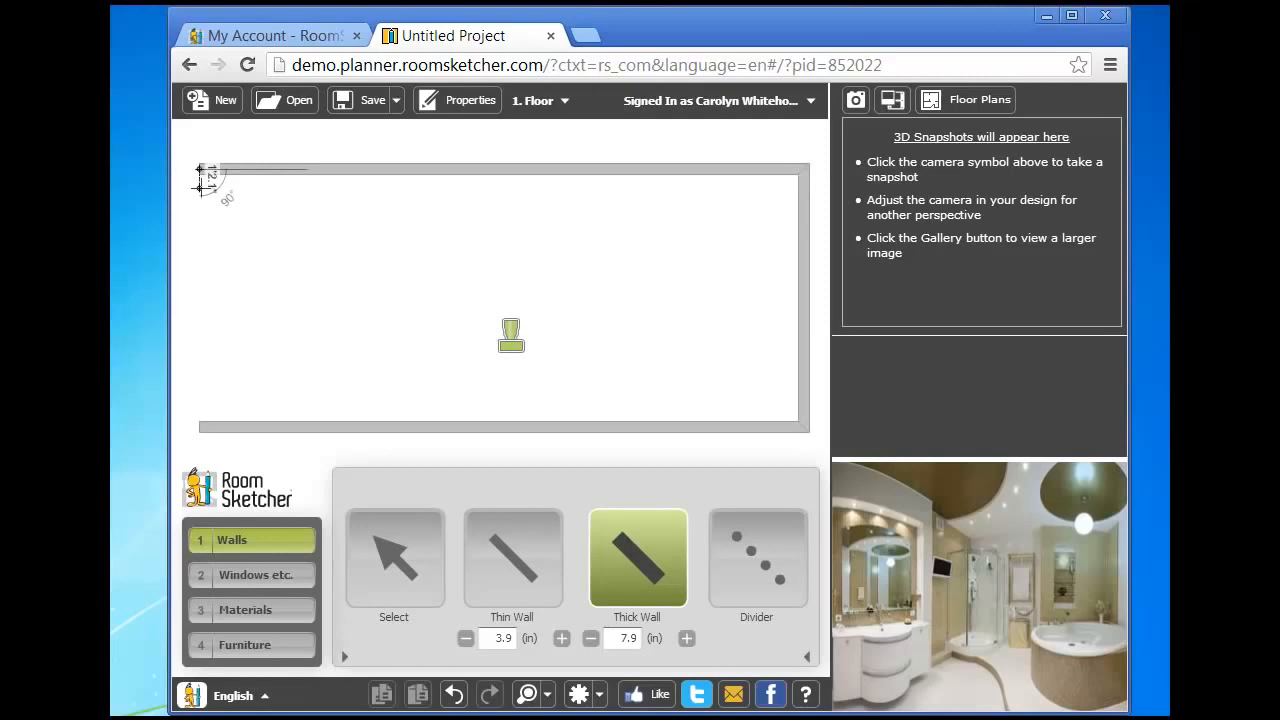
{"action": "left_click", "coordinate": [199, 424]}
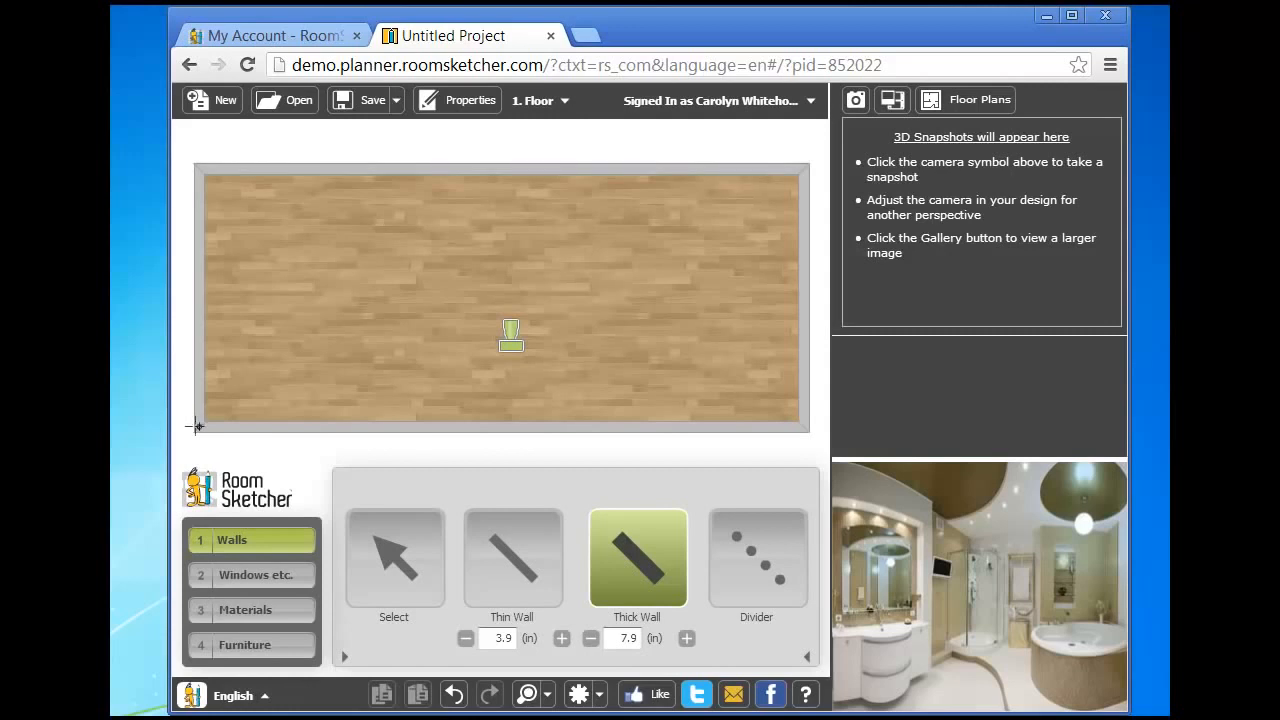
Step: Enclose a room in the outline's upper-left corner with 3.9 in thin walls, about 12 ft wide and 8 ft deep
{"action": "left_click", "coordinate": [514, 598]}
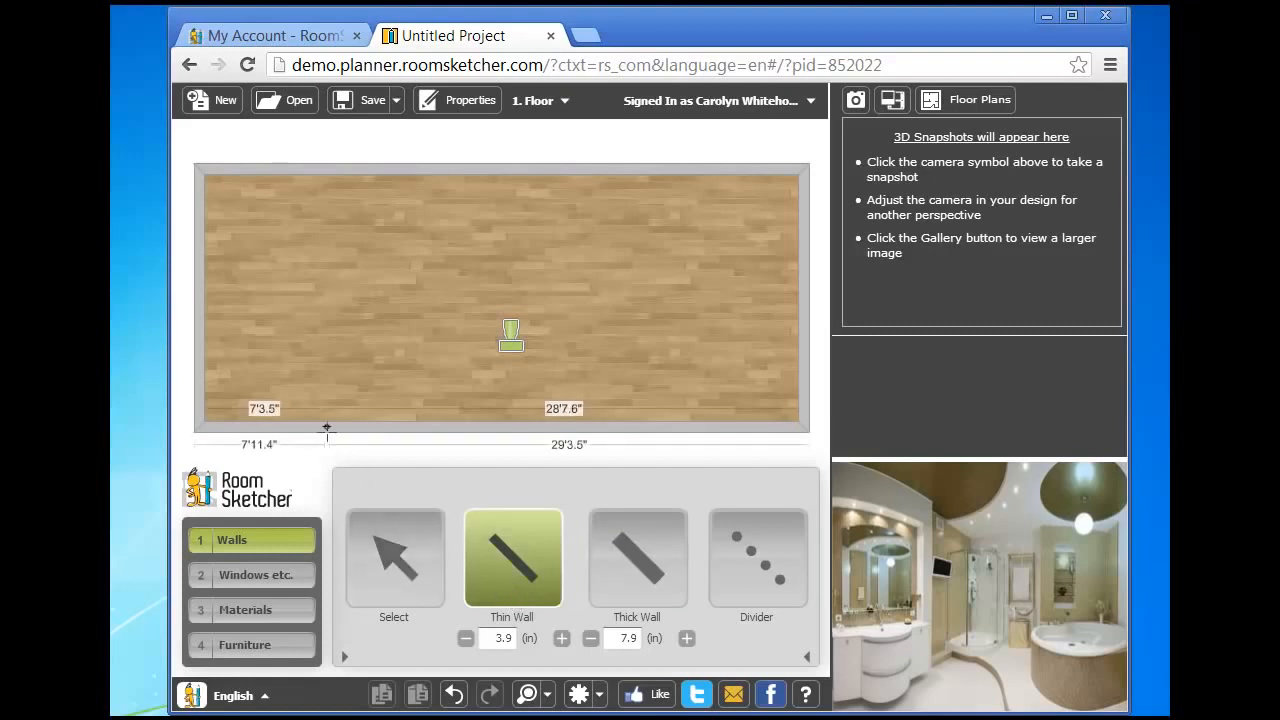
{"action": "left_click", "coordinate": [198, 310]}
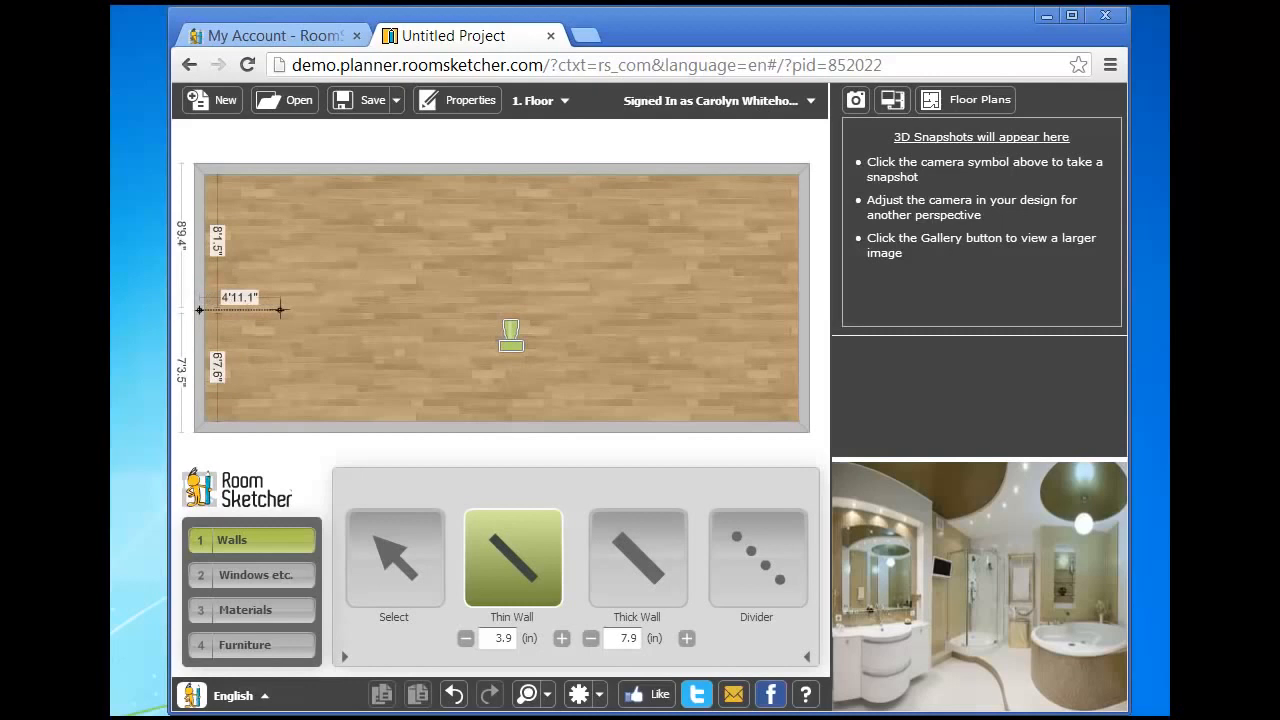
{"action": "double_click", "coordinate": [399, 309]}
{"action": "left_click", "coordinate": [399, 307]}
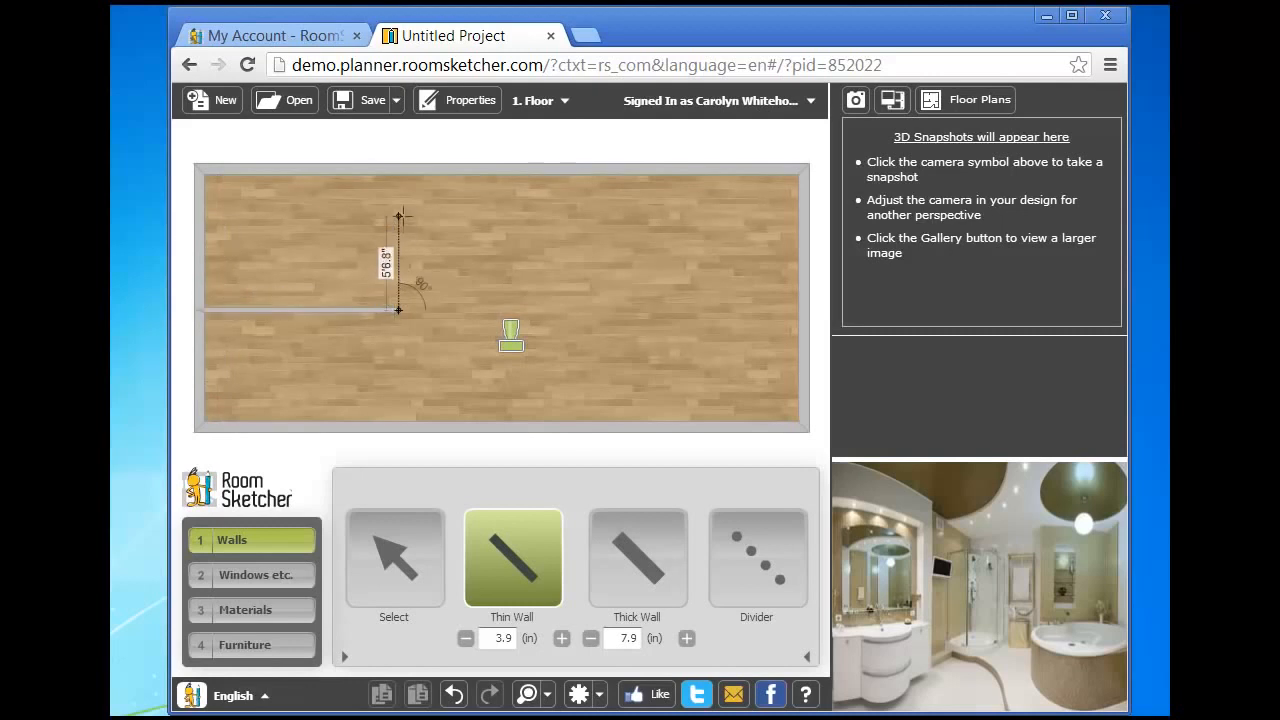
{"action": "double_click", "coordinate": [399, 172]}
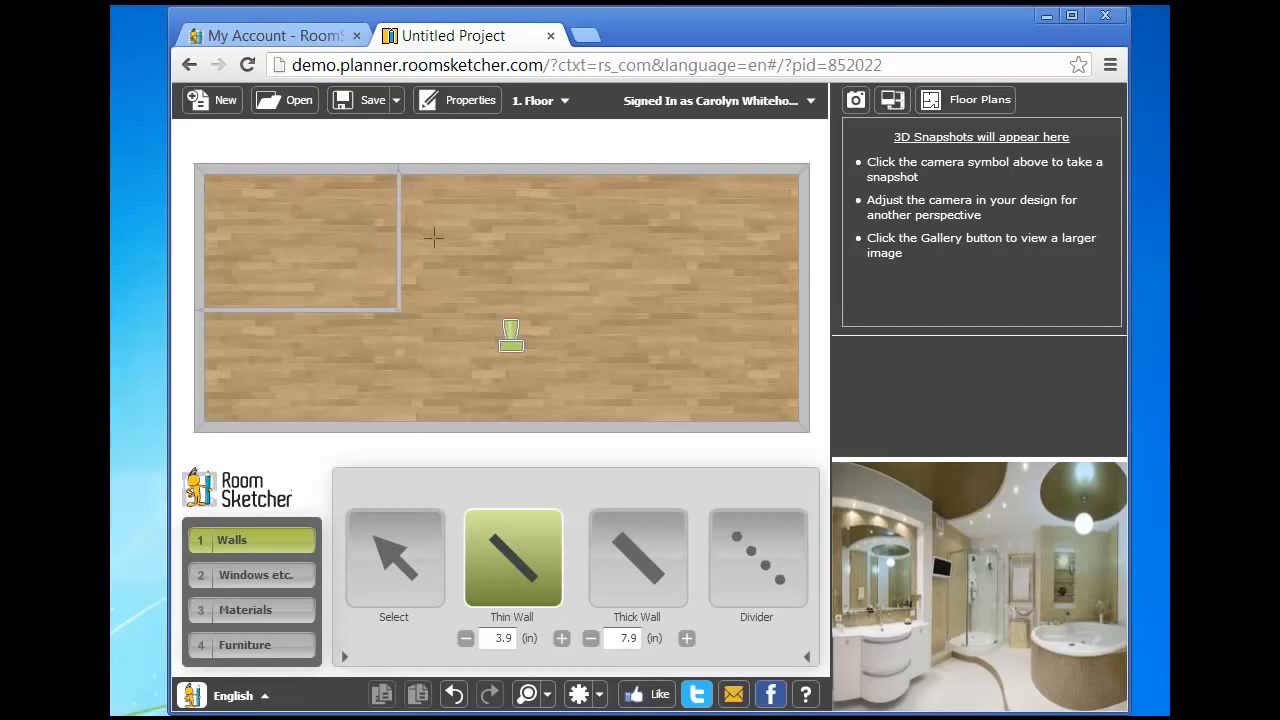
Step: Move the corner room's lower interior wall slightly downward to enlarge the room
{"action": "left_click", "coordinate": [393, 555]}
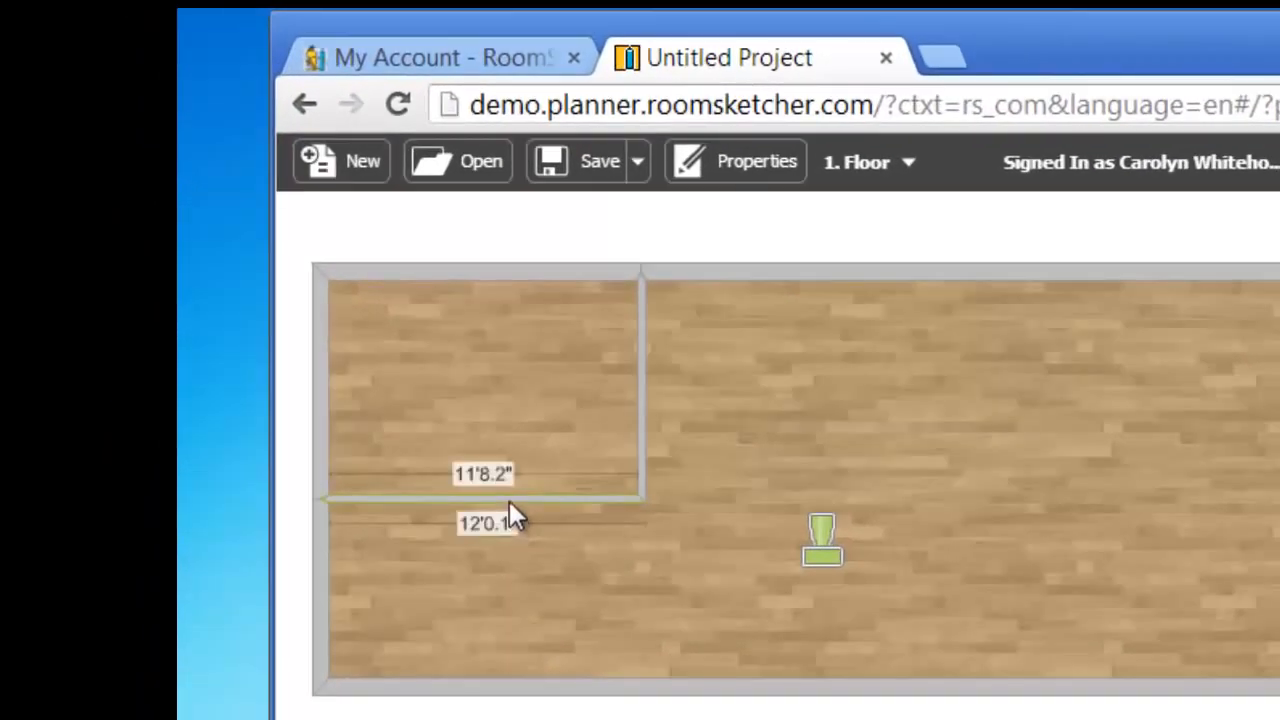
{"action": "left_click", "coordinate": [446, 437]}
{"action": "left_click_drag", "start_coordinate": [508, 499], "coordinate": [509, 531]}
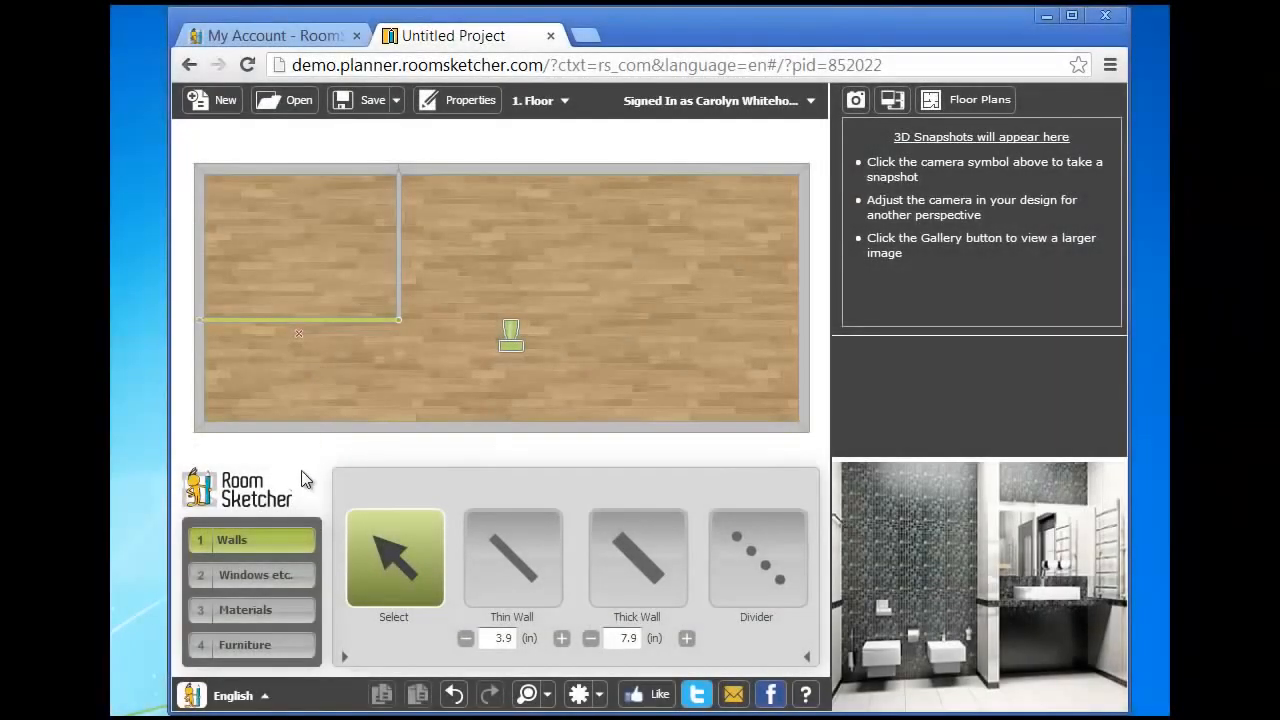
Step: Place a white single door from the Doors category in the corner room's lower interior wall
{"action": "left_click", "coordinate": [270, 578]}
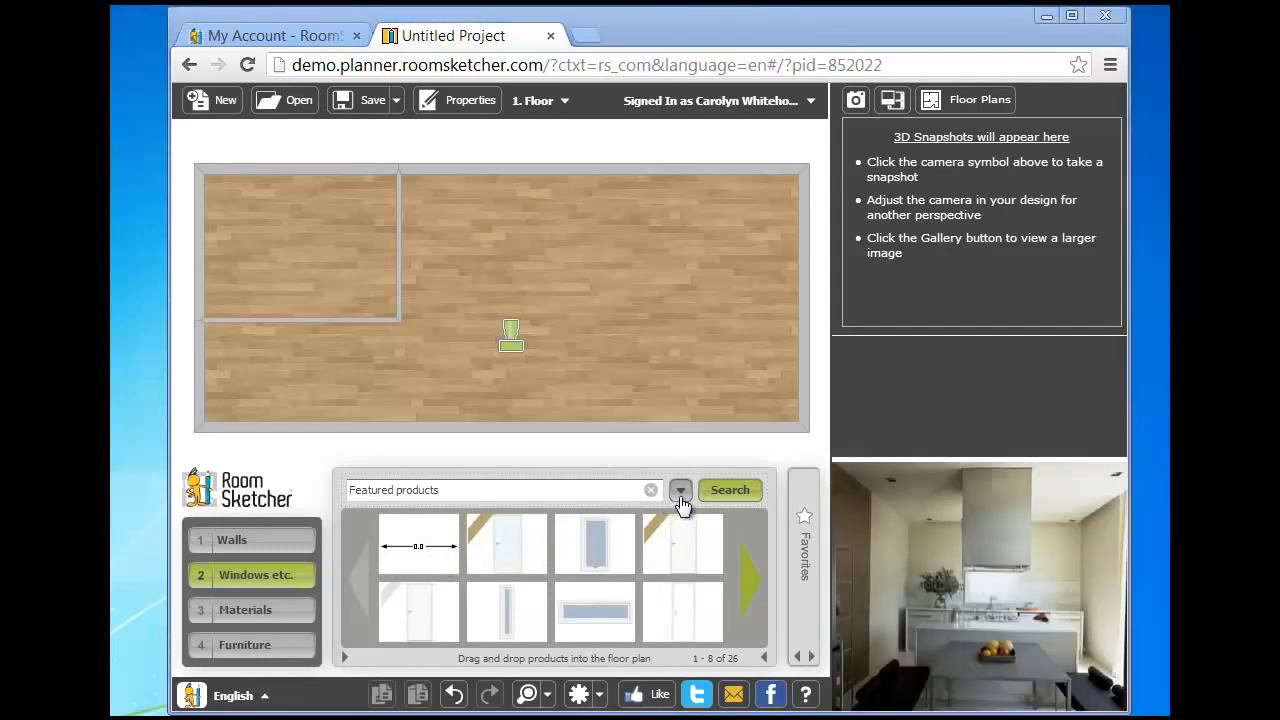
{"action": "left_click", "coordinate": [680, 496]}
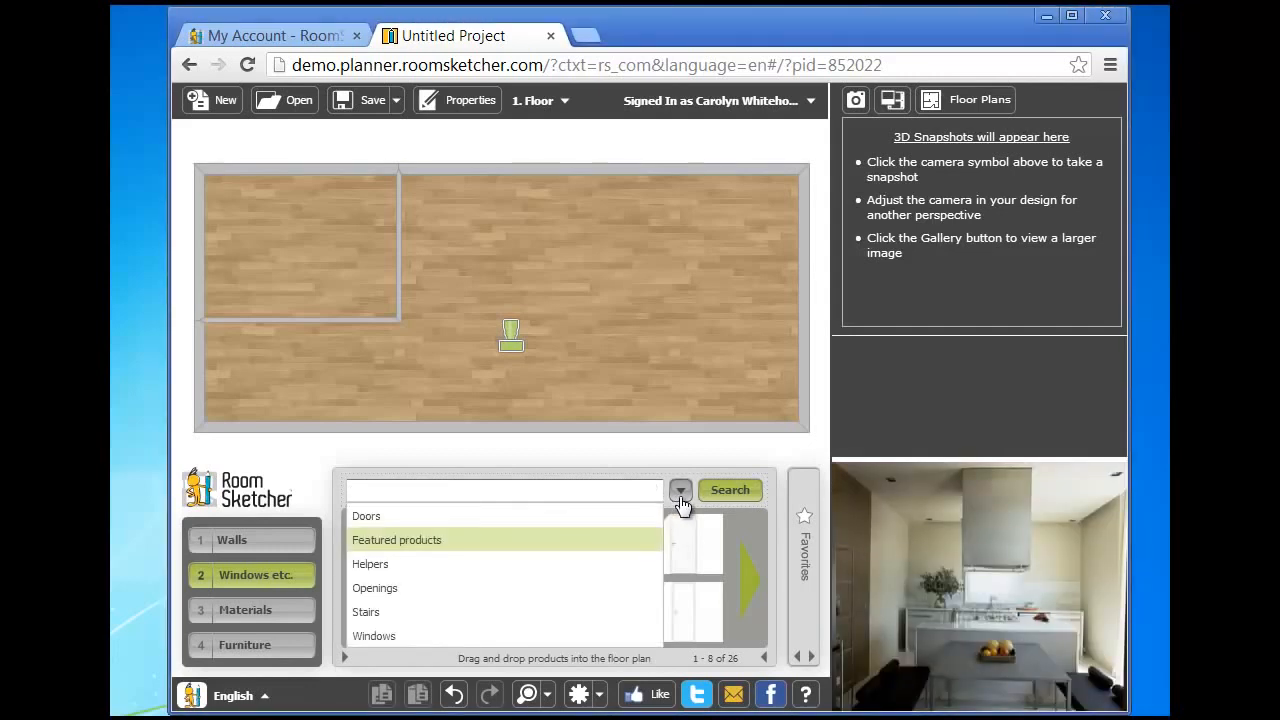
{"action": "left_click", "coordinate": [395, 518]}
{"action": "mouse_move", "coordinate": [398, 524]}
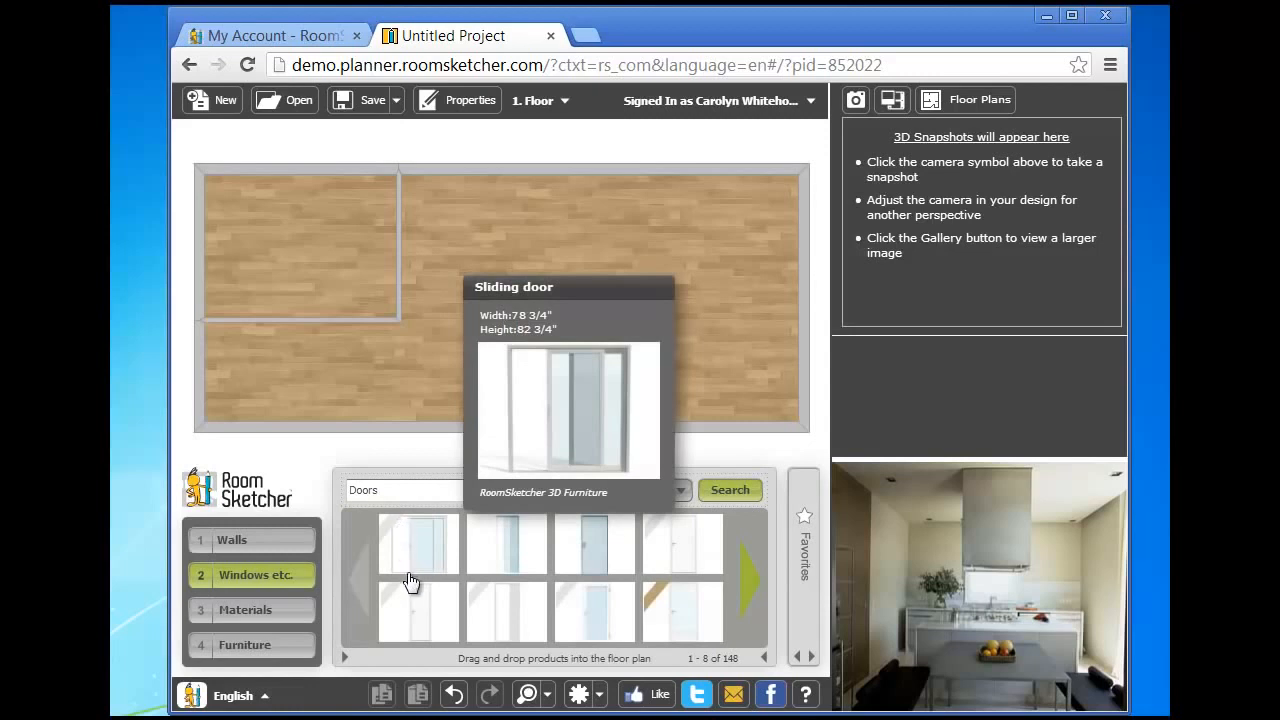
{"action": "mouse_move", "coordinate": [425, 618]}
{"action": "left_click_drag", "start_coordinate": [425, 618], "coordinate": [306, 314]}
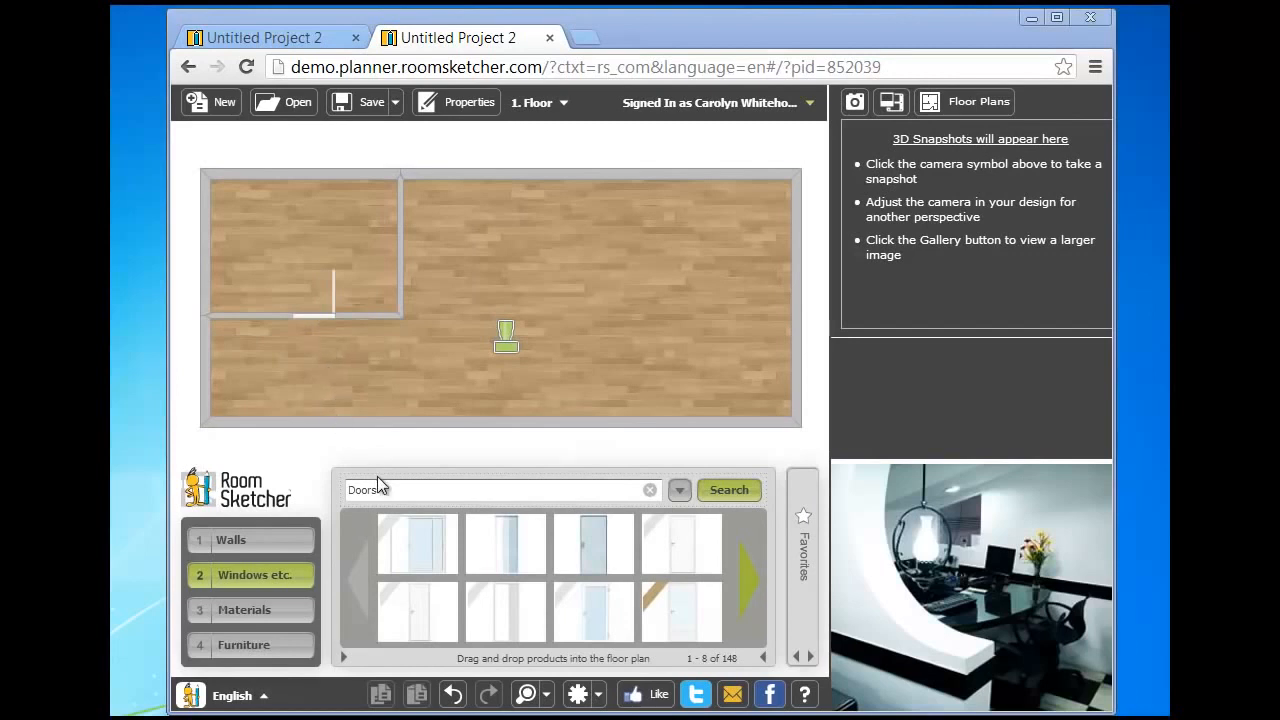
Step: Search for "Entry Door" and place the green Malung entry door in the left exterior wall below the corner room
{"action": "left_click_drag", "start_coordinate": [394, 491], "coordinate": [347, 489]}
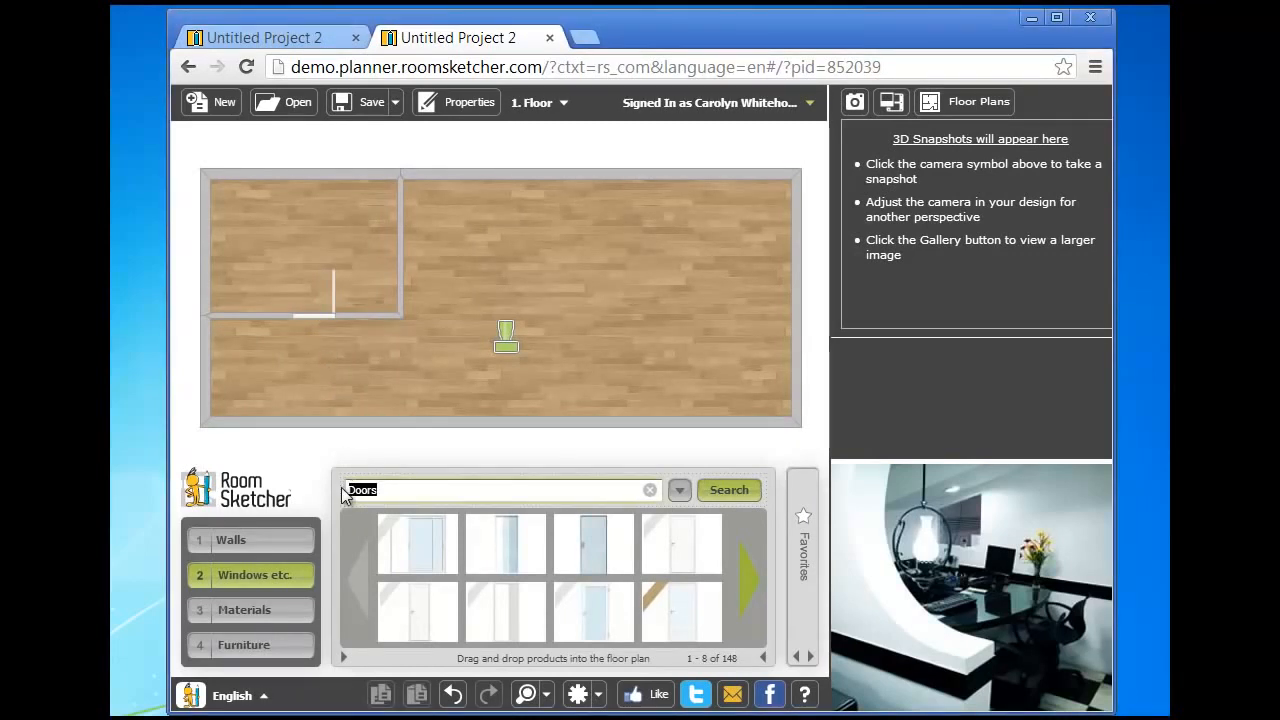
{"action": "type", "text": "Entry Door"}
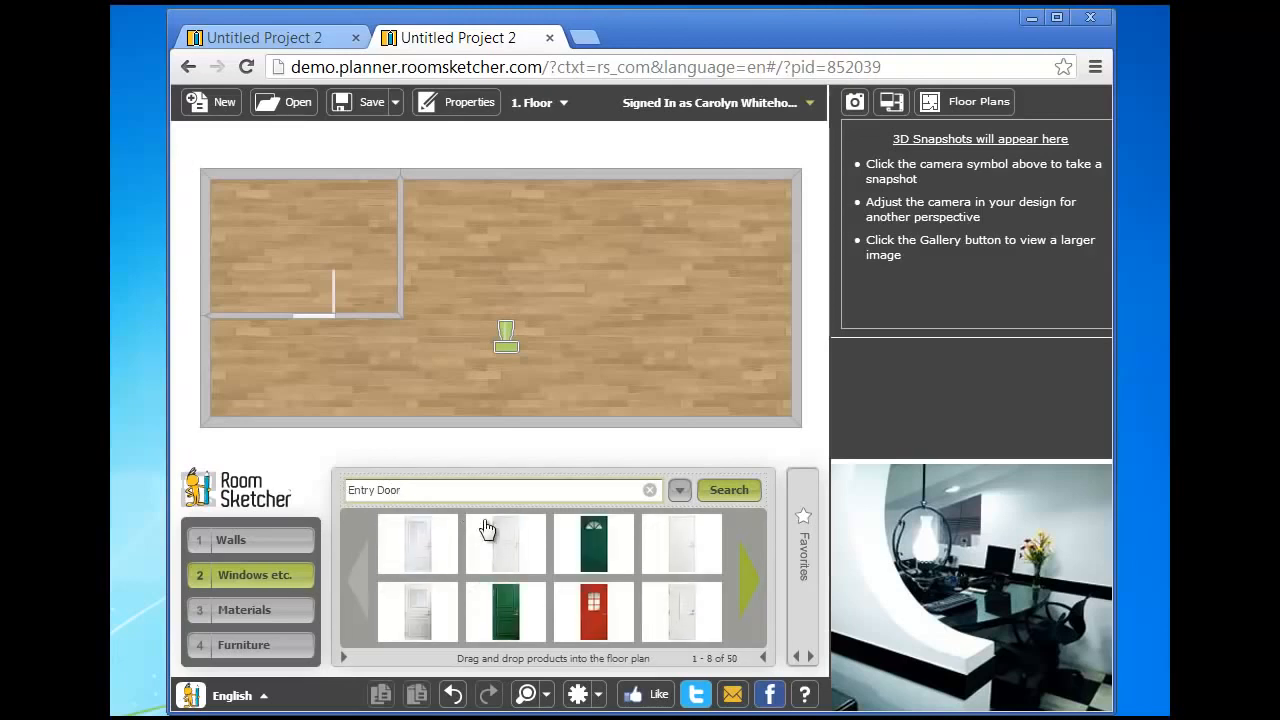
{"action": "left_click_drag", "start_coordinate": [590, 545], "coordinate": [209, 373]}
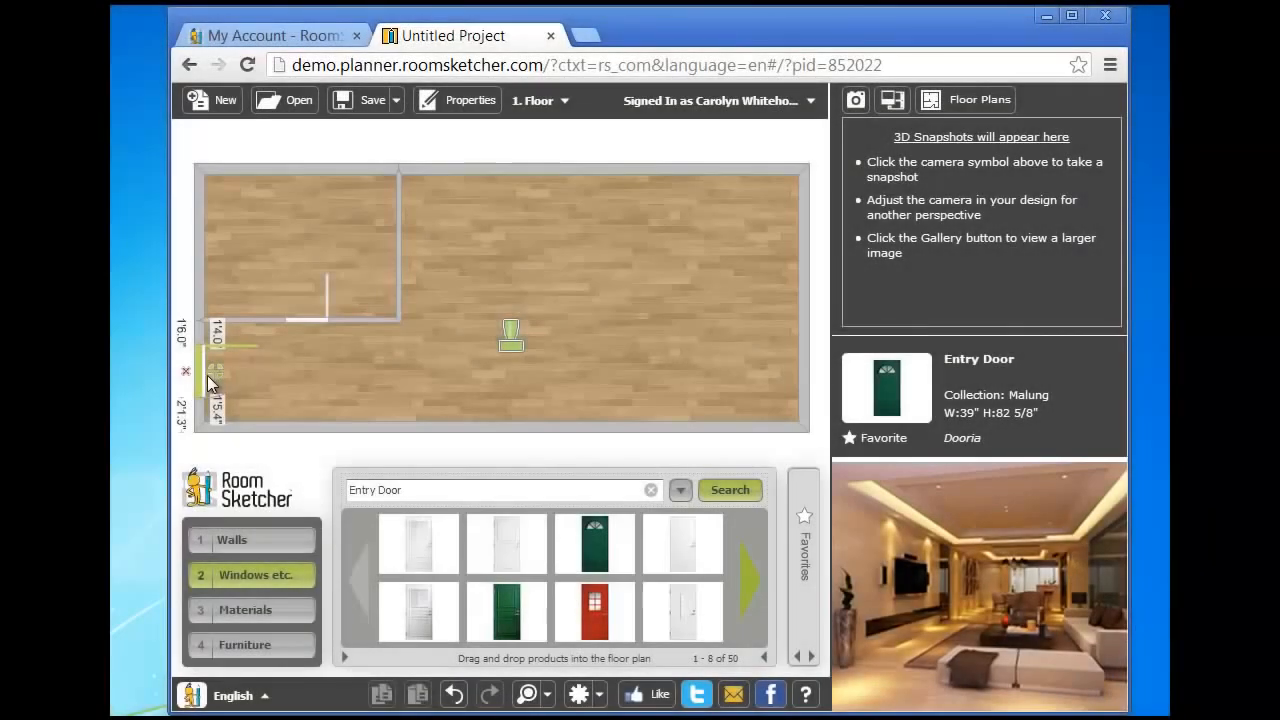
Step: Place a 47 1/4" by 59 3/8" window from the Windows category near the middle of the bottom exterior wall
{"action": "left_click", "coordinate": [679, 491]}
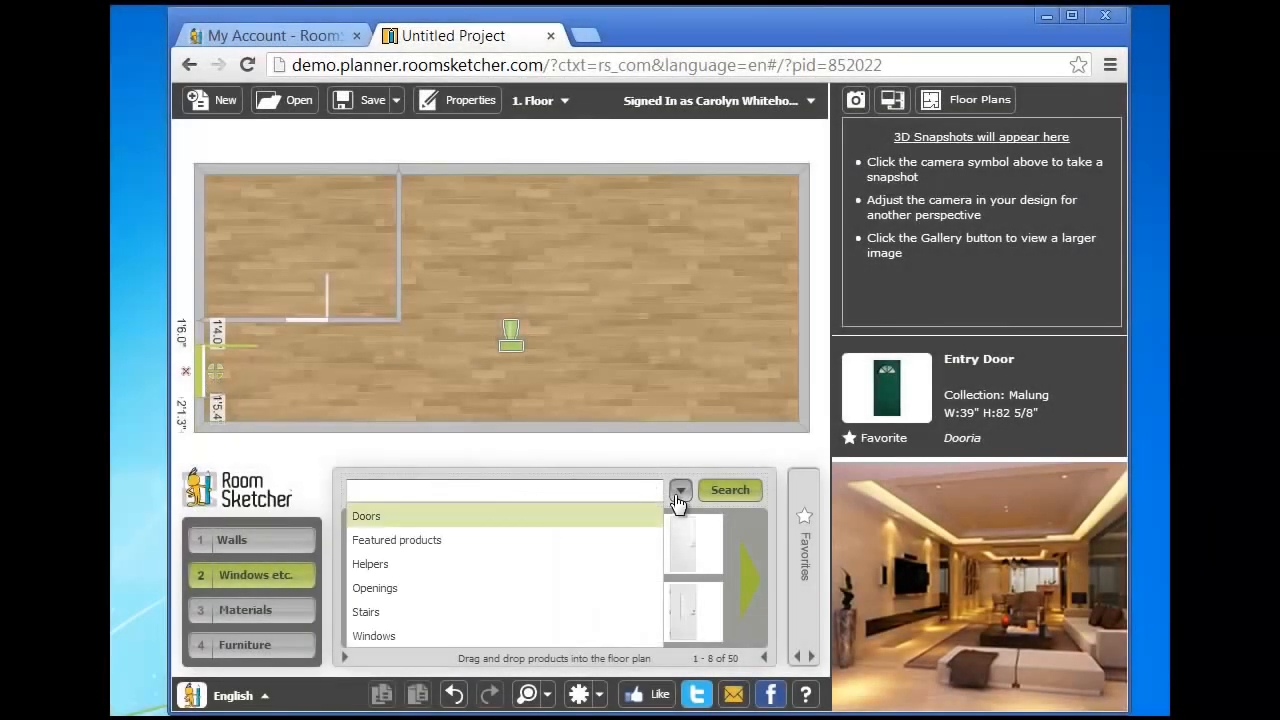
{"action": "left_click", "coordinate": [410, 635]}
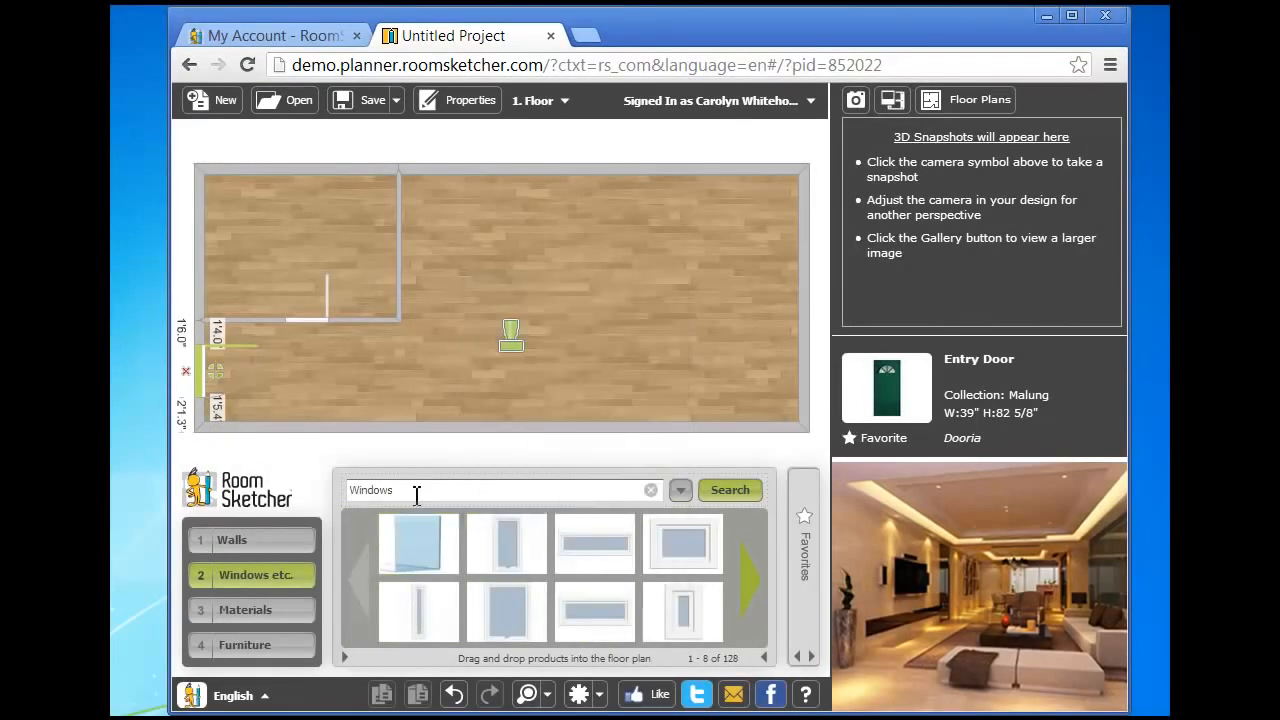
{"action": "left_click_drag", "start_coordinate": [517, 630], "coordinate": [489, 433]}
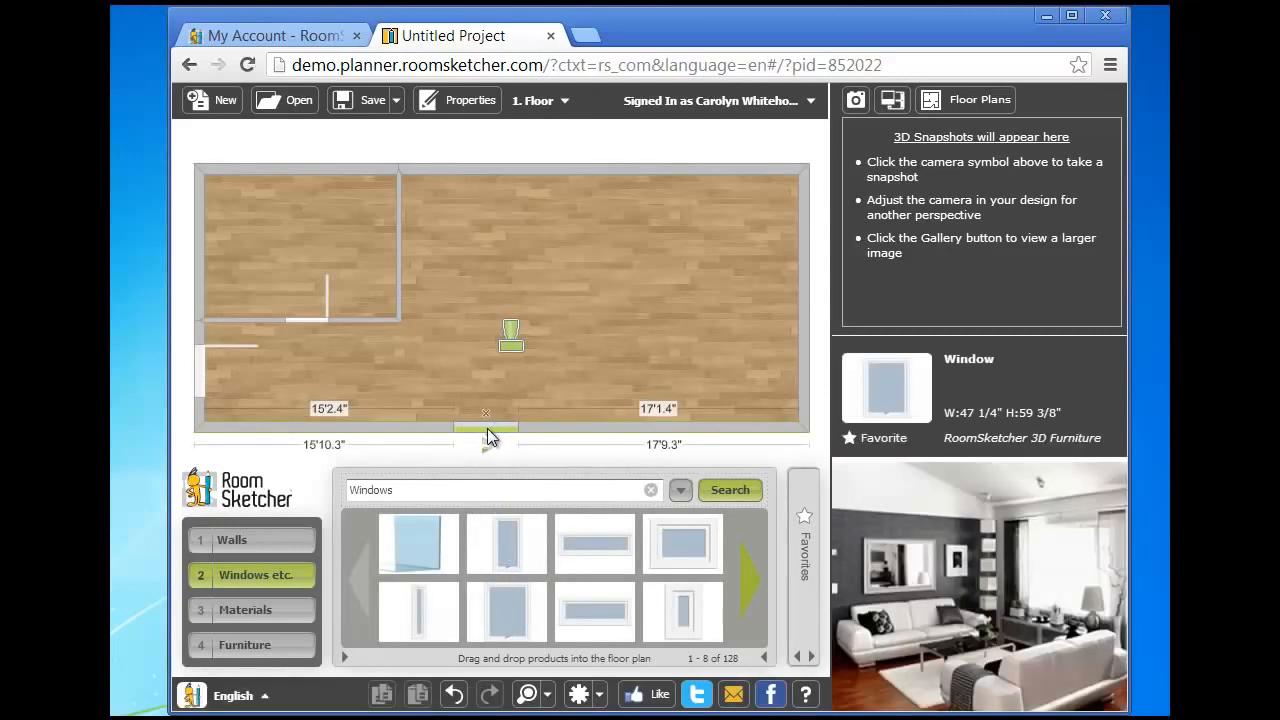
Step: Set the width of the window in the bottom exterior wall to 80 inches
{"action": "left_click", "coordinate": [479, 110]}
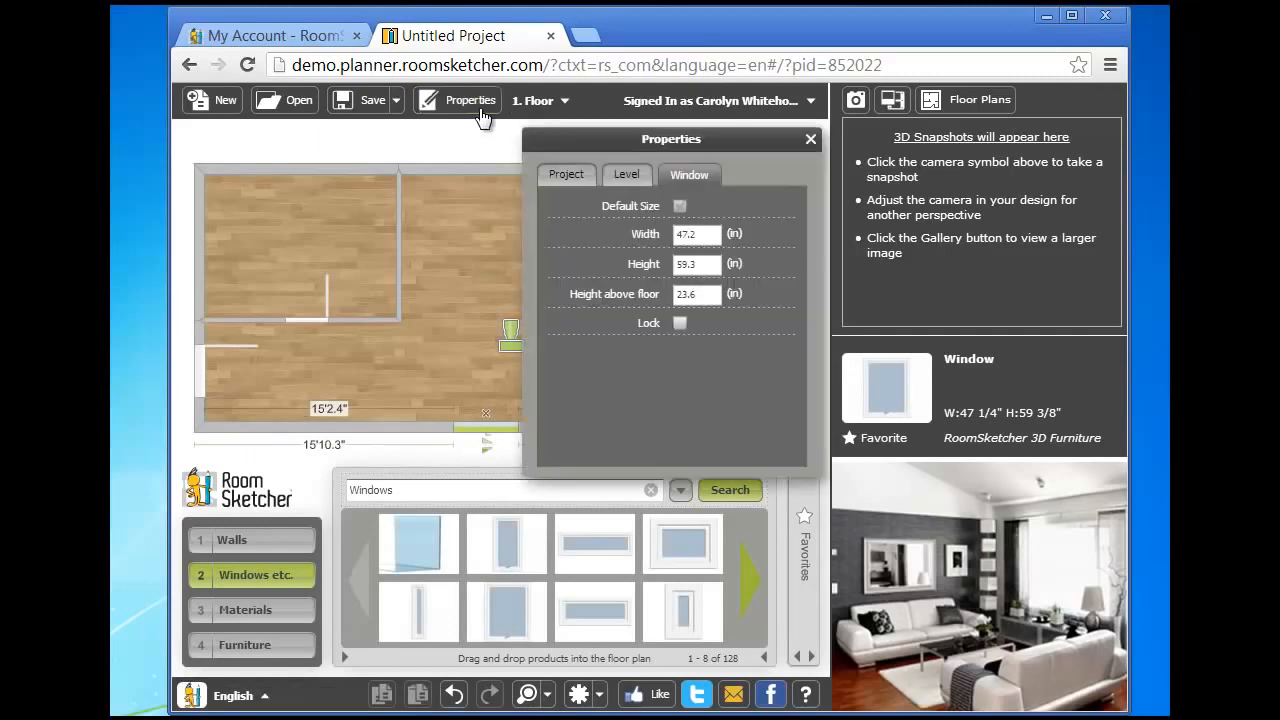
{"action": "left_click_drag", "start_coordinate": [712, 234], "coordinate": [676, 235]}
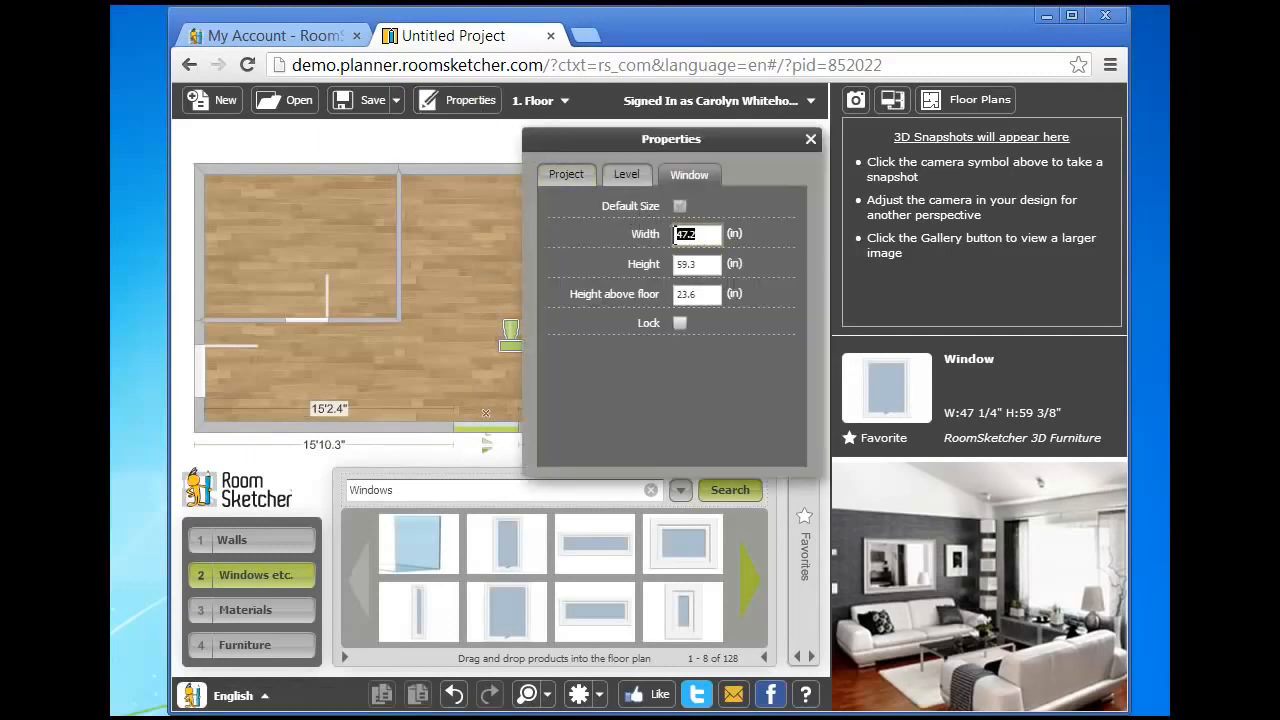
{"action": "type", "text": "80"}
{"action": "left_click", "coordinate": [811, 139]}
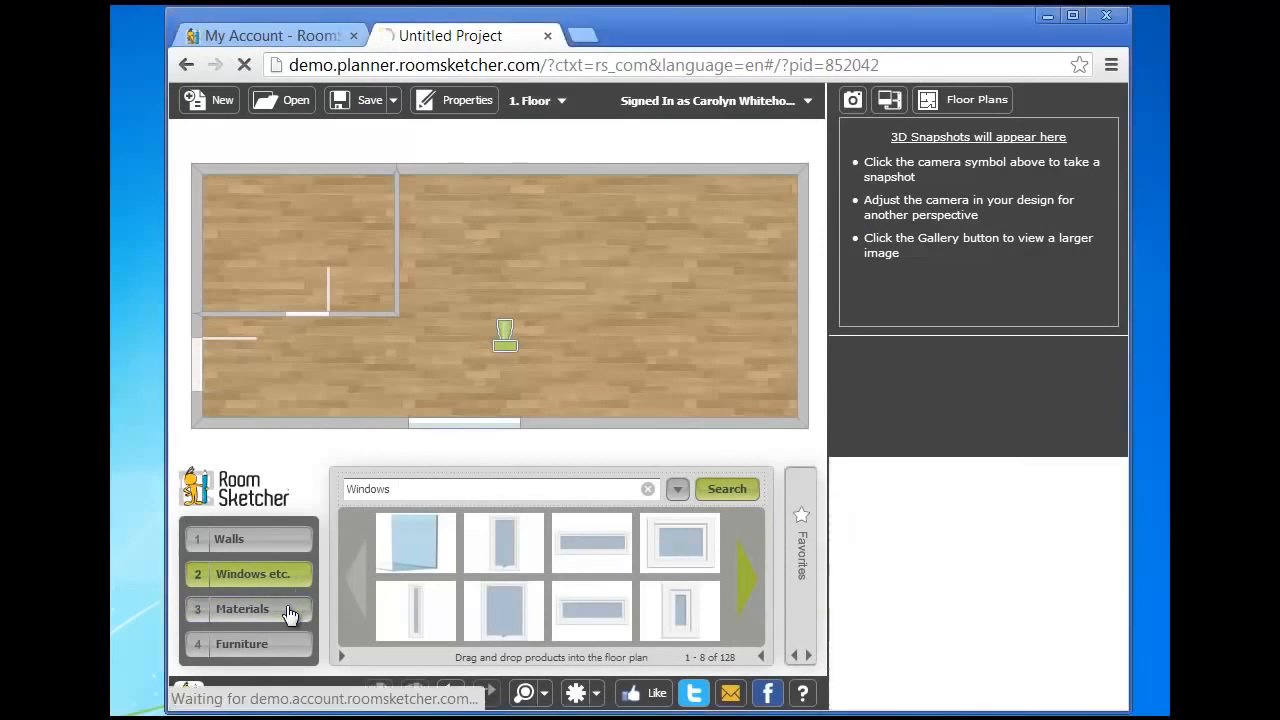
Step: Search the materials for "Tiles" and apply a light grey tile to both the walls and floor of the corner room
{"action": "left_click", "coordinate": [289, 612]}
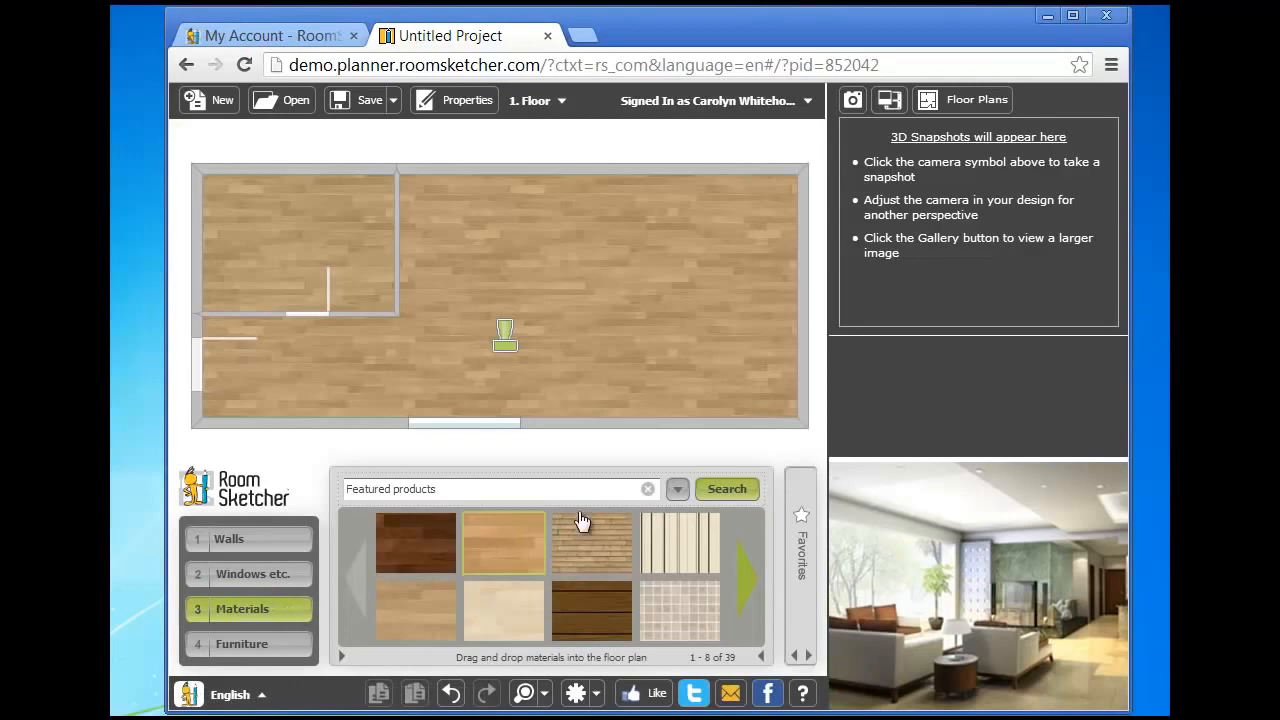
{"action": "left_click", "coordinate": [677, 490]}
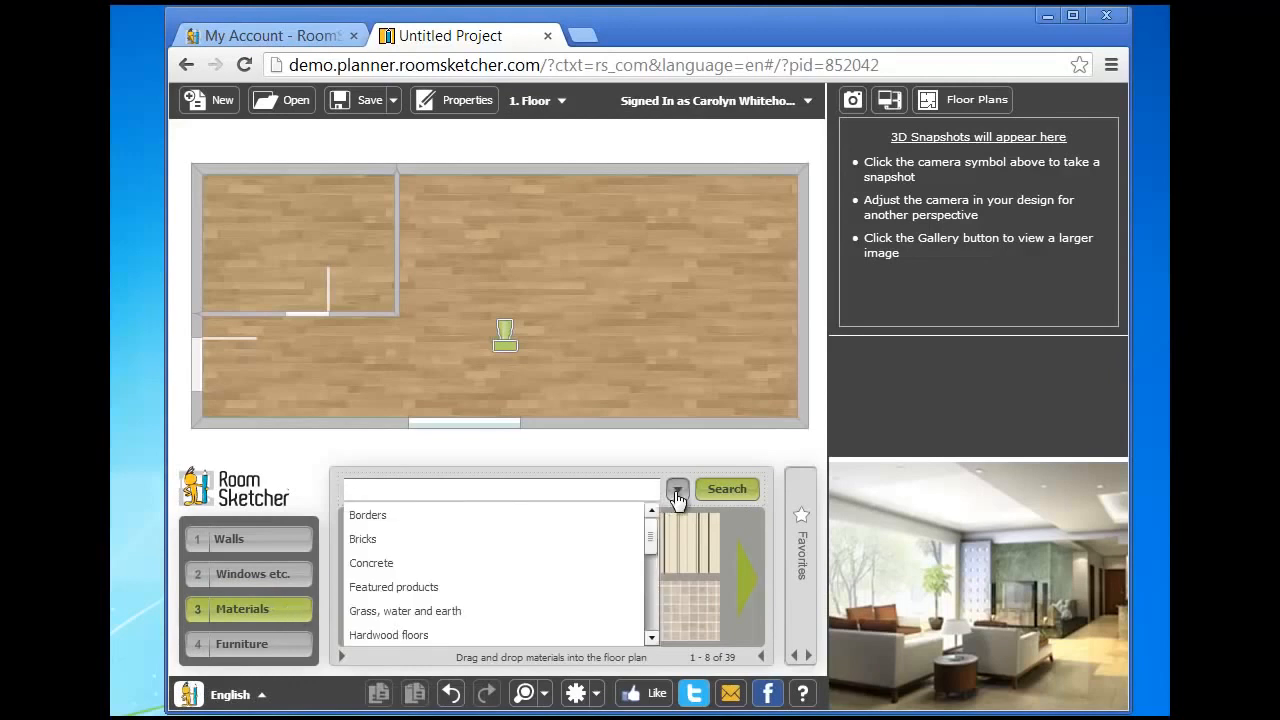
{"action": "left_click", "coordinate": [421, 492]}
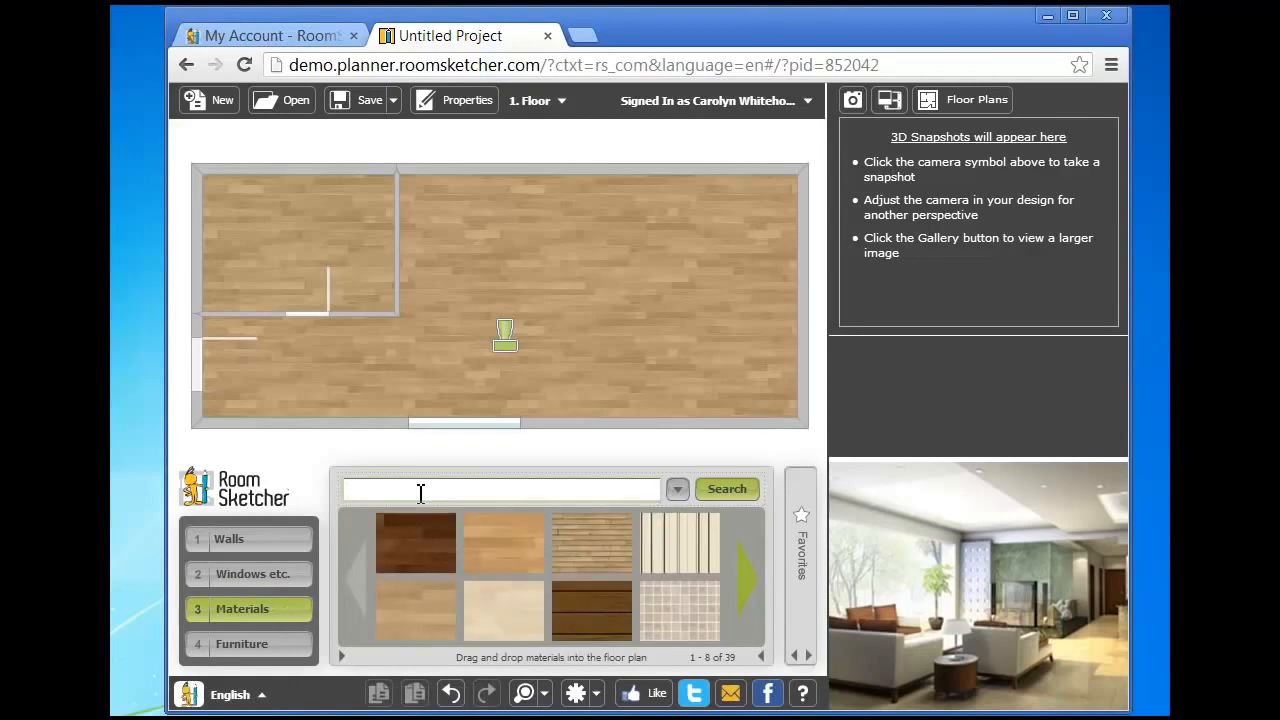
{"action": "type", "text": "Tiles"}
{"action": "key", "text": "Return"}
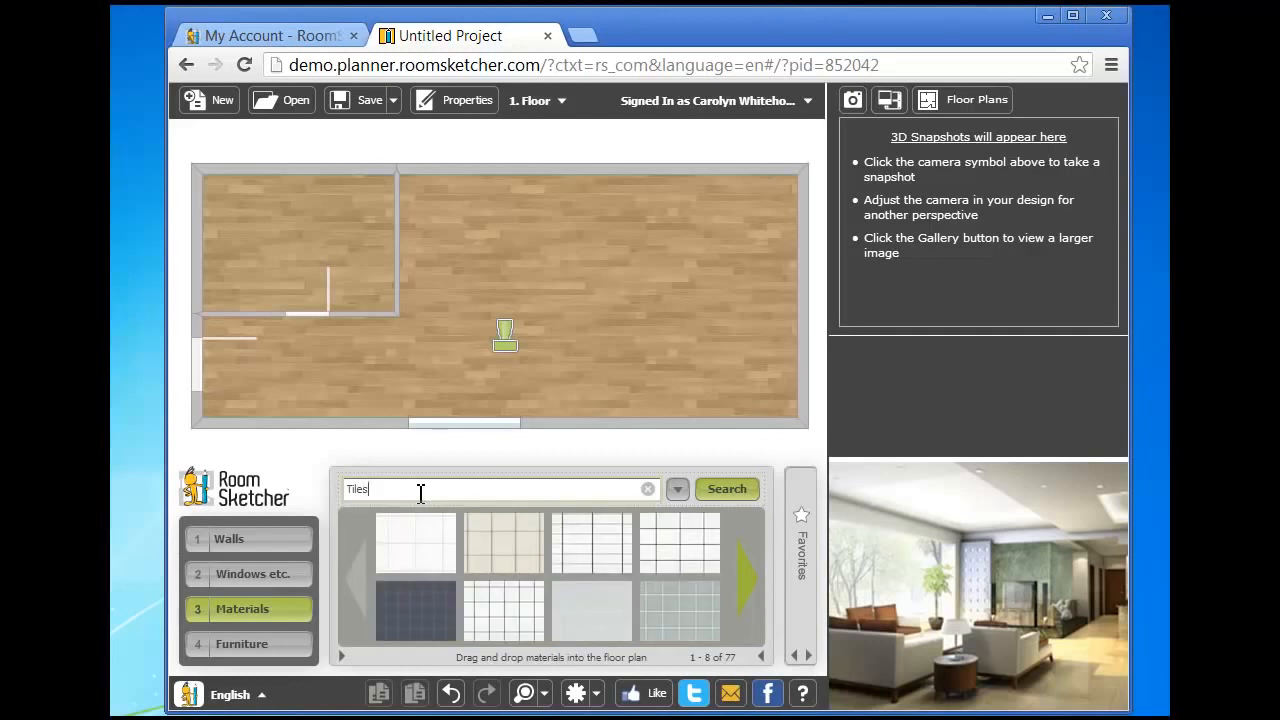
{"action": "left_click_drag", "start_coordinate": [589, 634], "coordinate": [380, 296]}
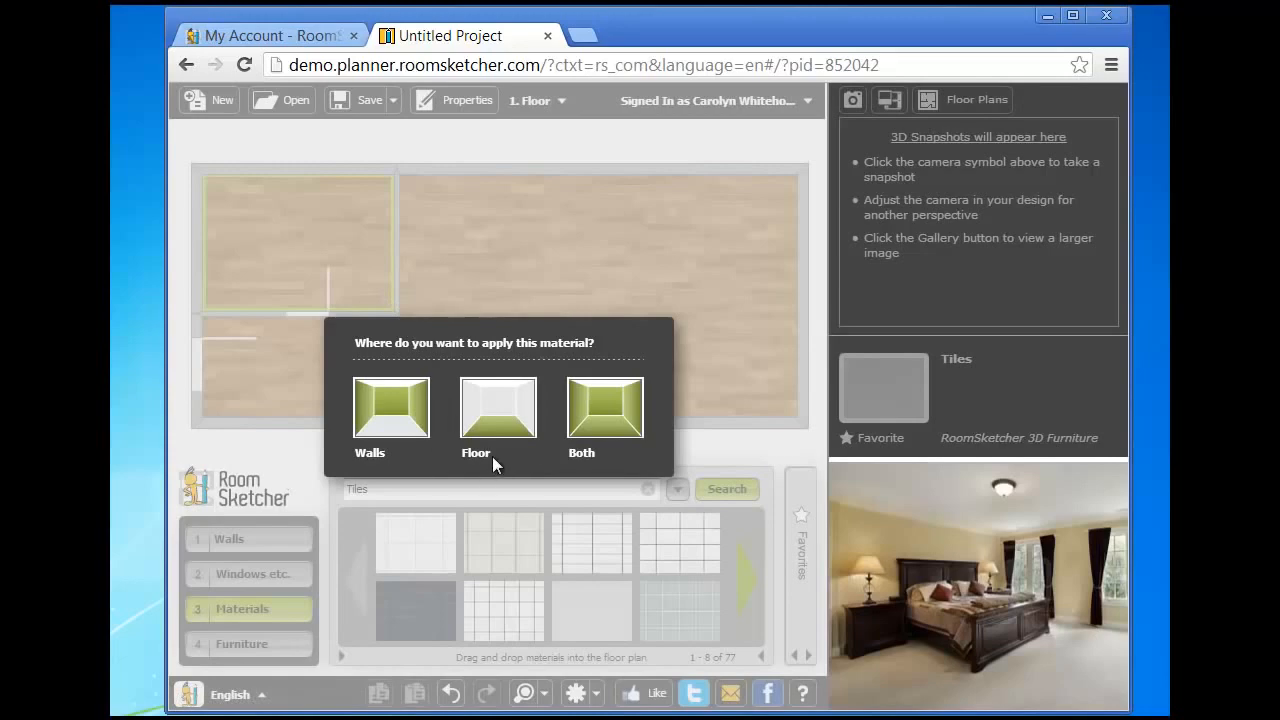
{"action": "left_click", "coordinate": [604, 420]}
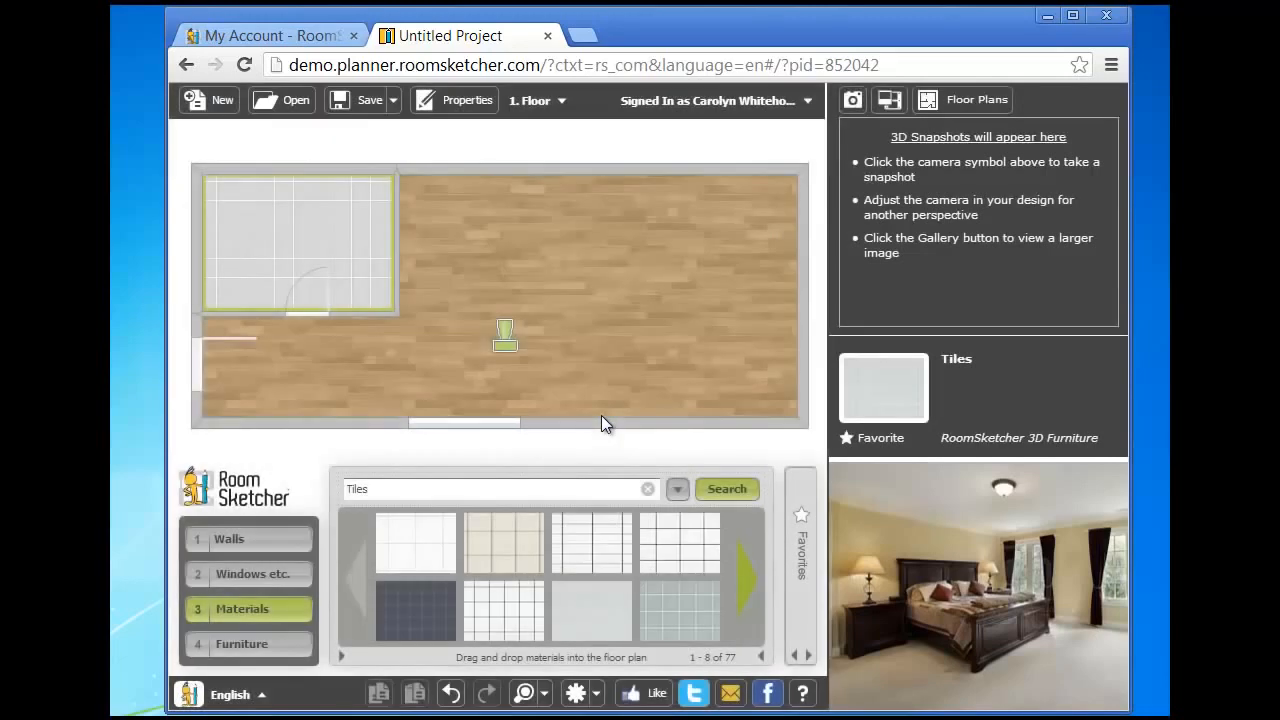
Step: Apply a light material from the Hardwood floors category to the floor of the main room
{"action": "left_click", "coordinate": [677, 488]}
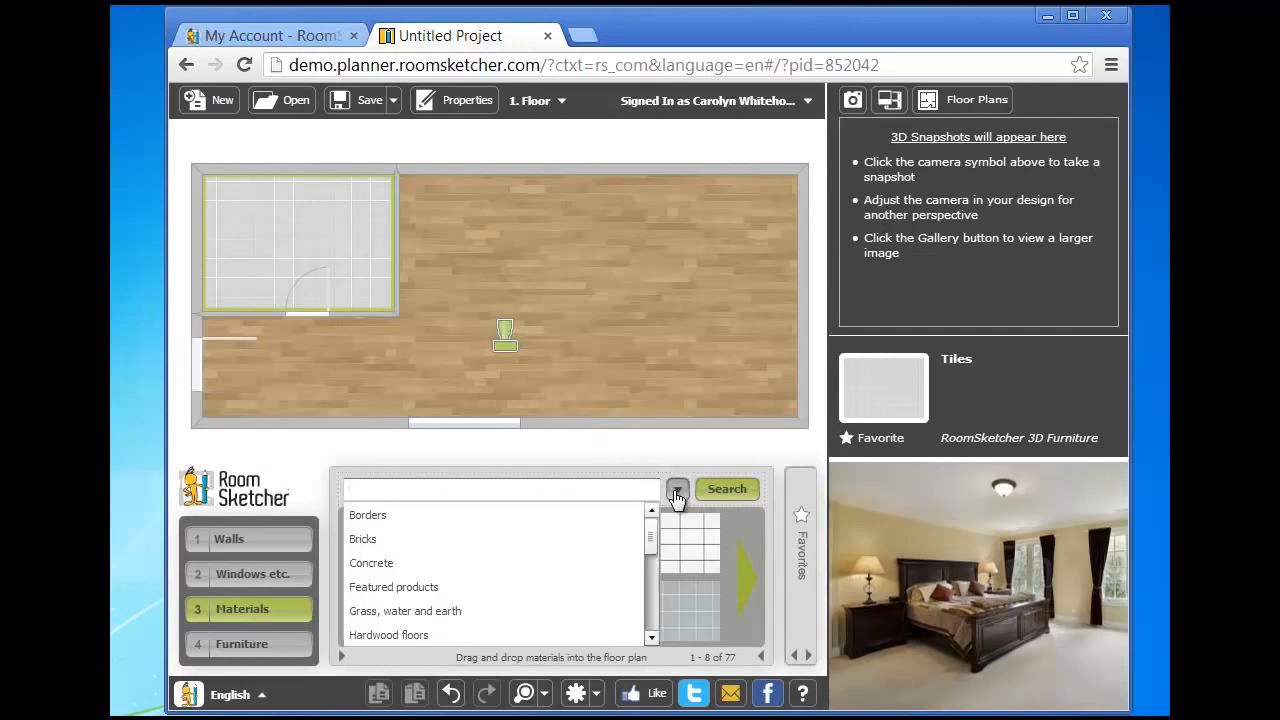
{"action": "left_click", "coordinate": [430, 634]}
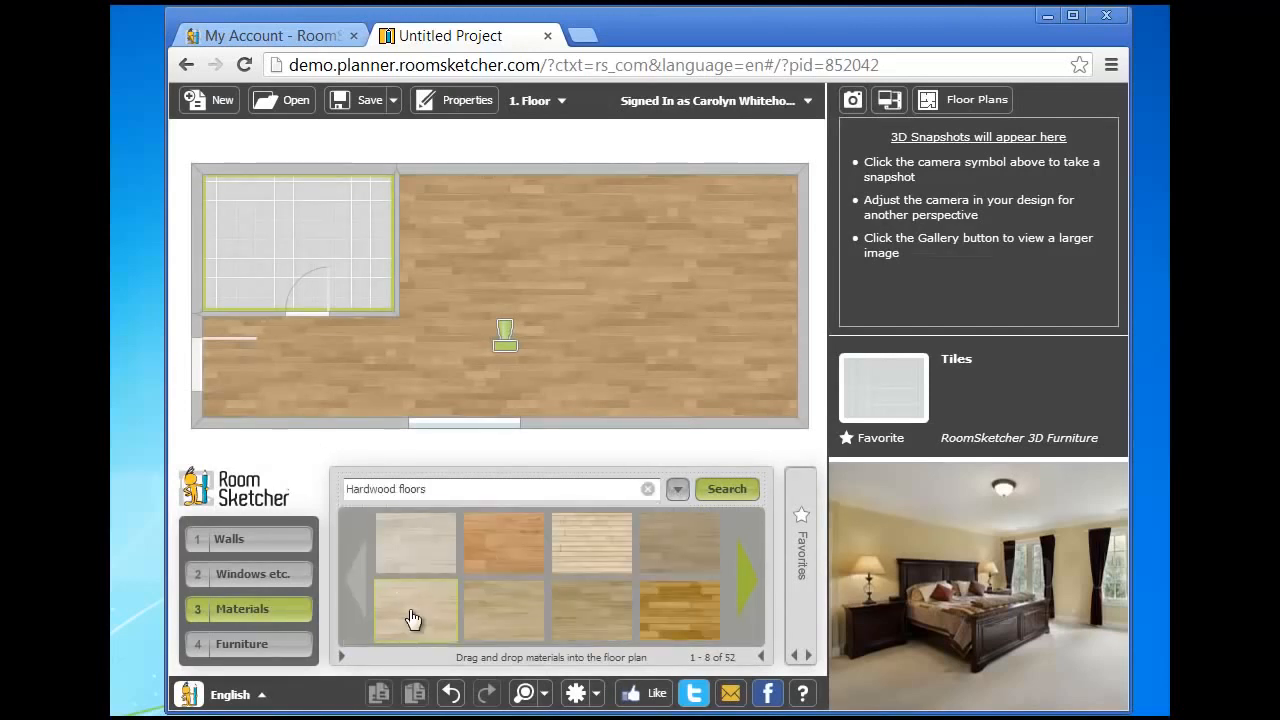
{"action": "left_click_drag", "start_coordinate": [414, 614], "coordinate": [437, 387]}
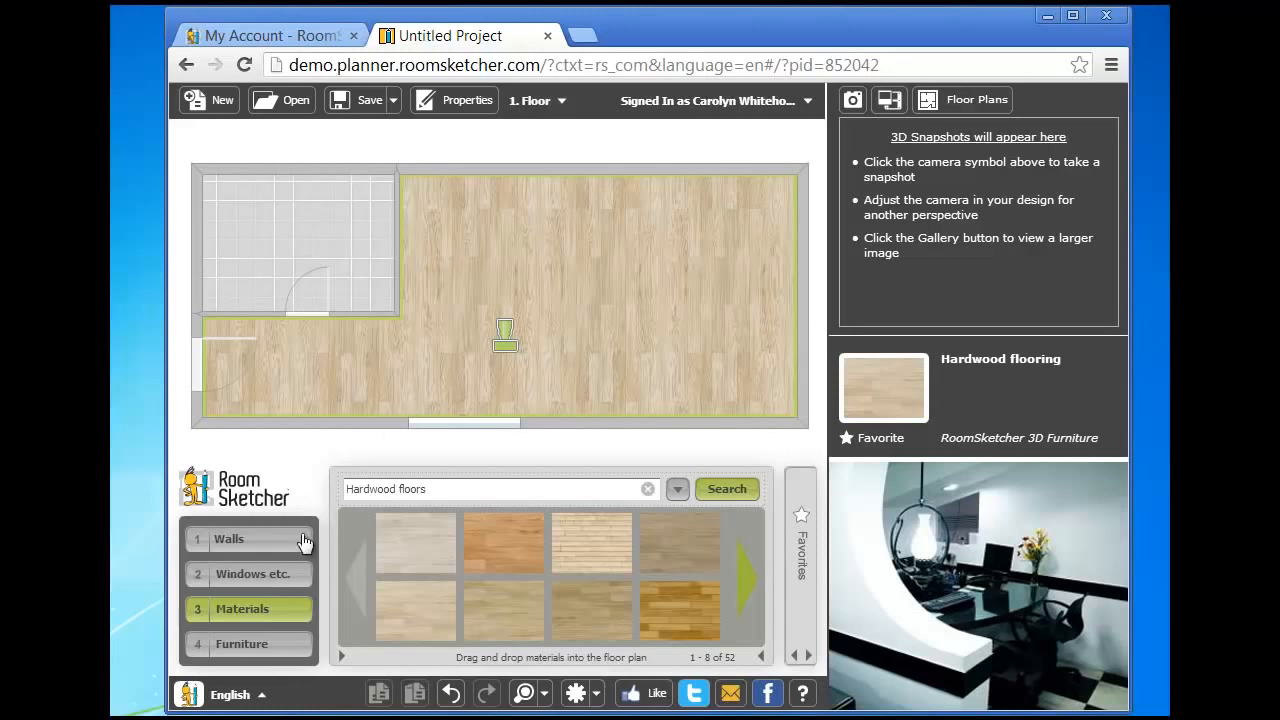
Step: Search the furniture for "Sofa" and place the cream Monterey sofa against the main room's upper wall
{"action": "left_click", "coordinate": [277, 646]}
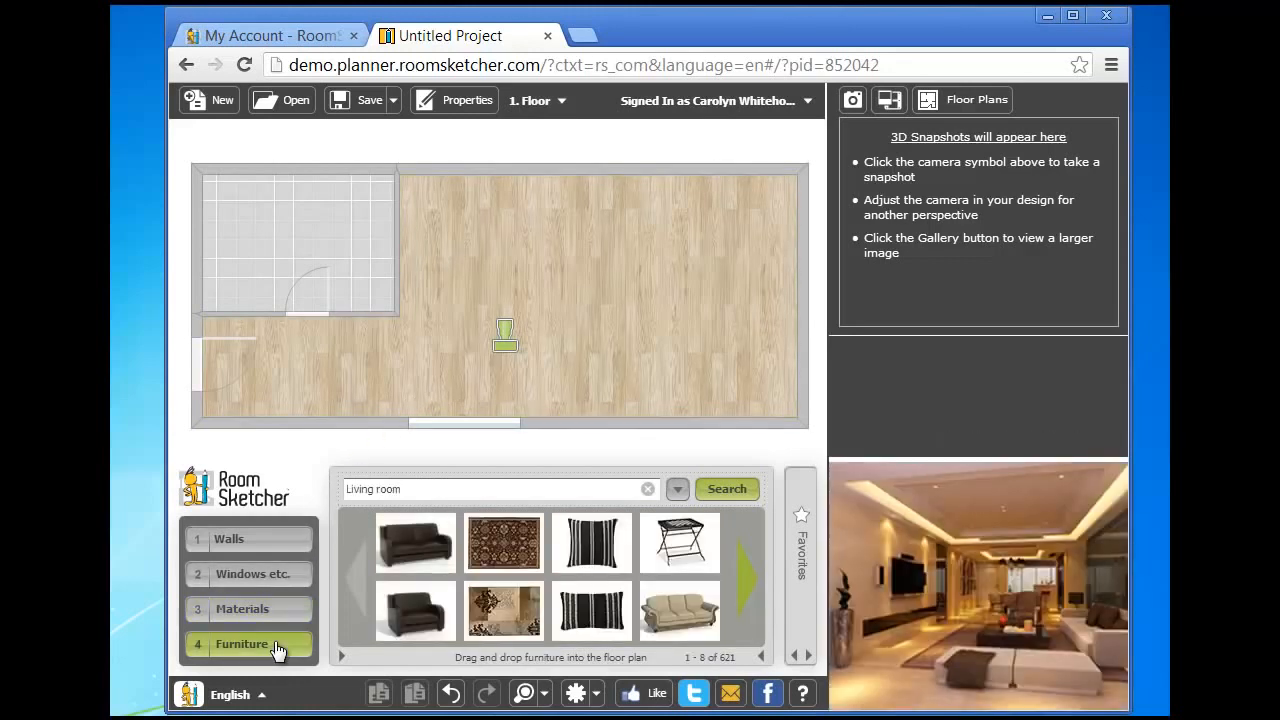
{"action": "left_click", "coordinate": [414, 490]}
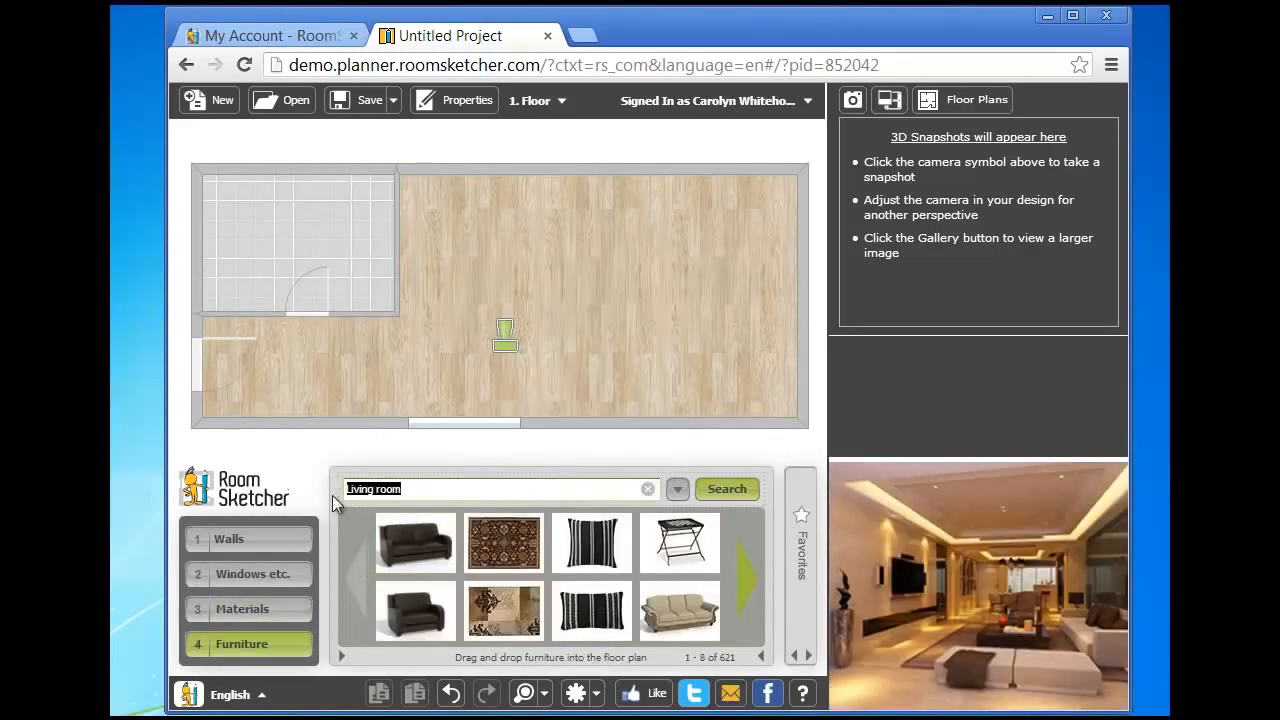
{"action": "type", "text": "Sofa"}
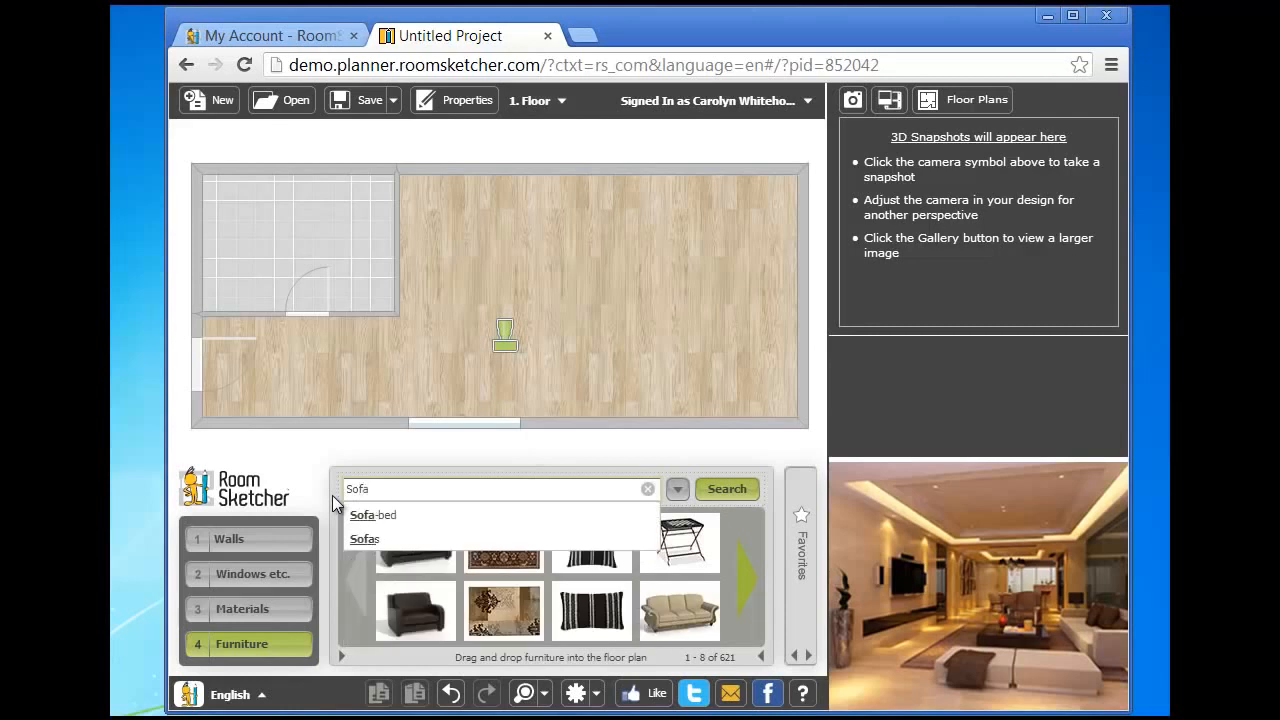
{"action": "key", "text": "Return"}
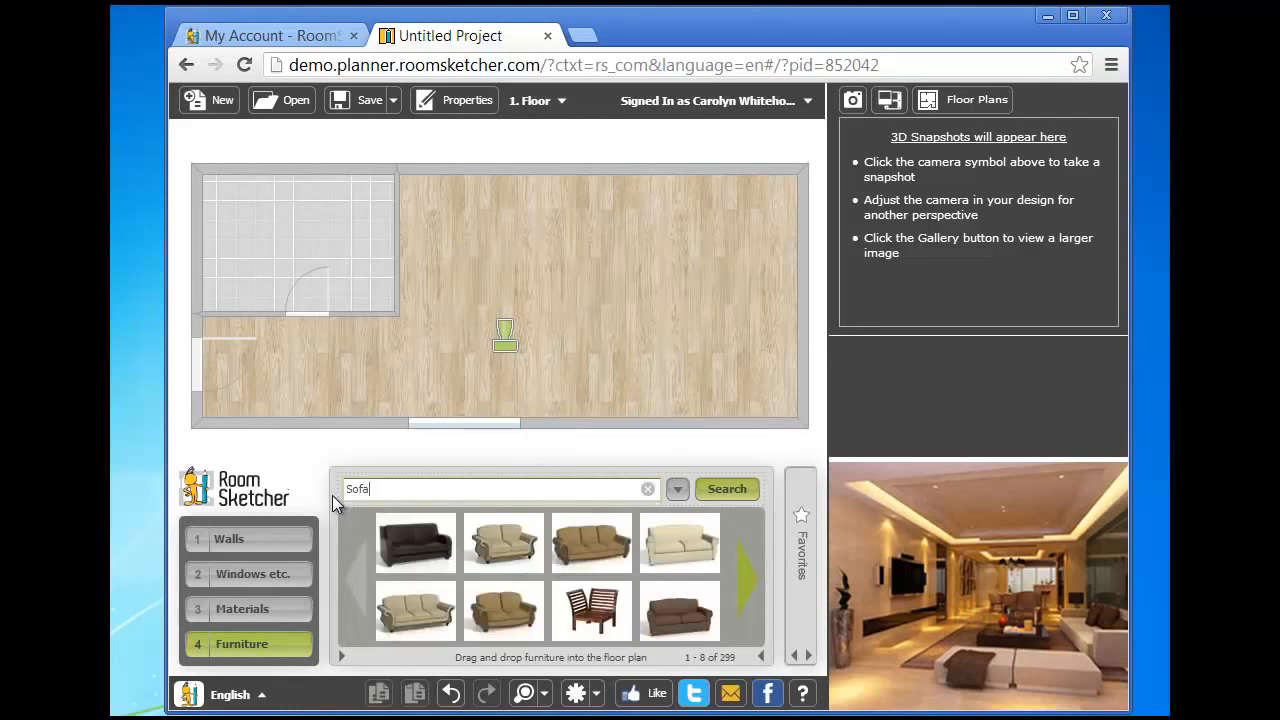
{"action": "left_click", "coordinate": [748, 583]}
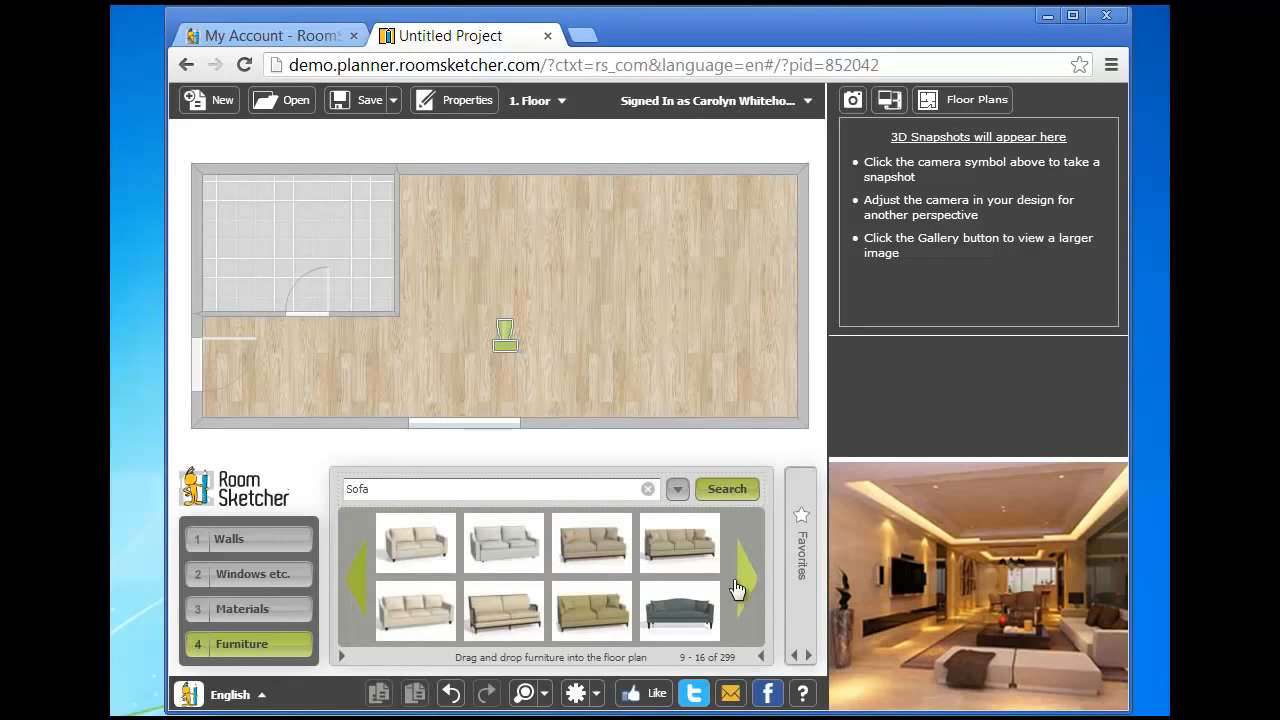
{"action": "left_click_drag", "start_coordinate": [420, 612], "coordinate": [545, 213]}
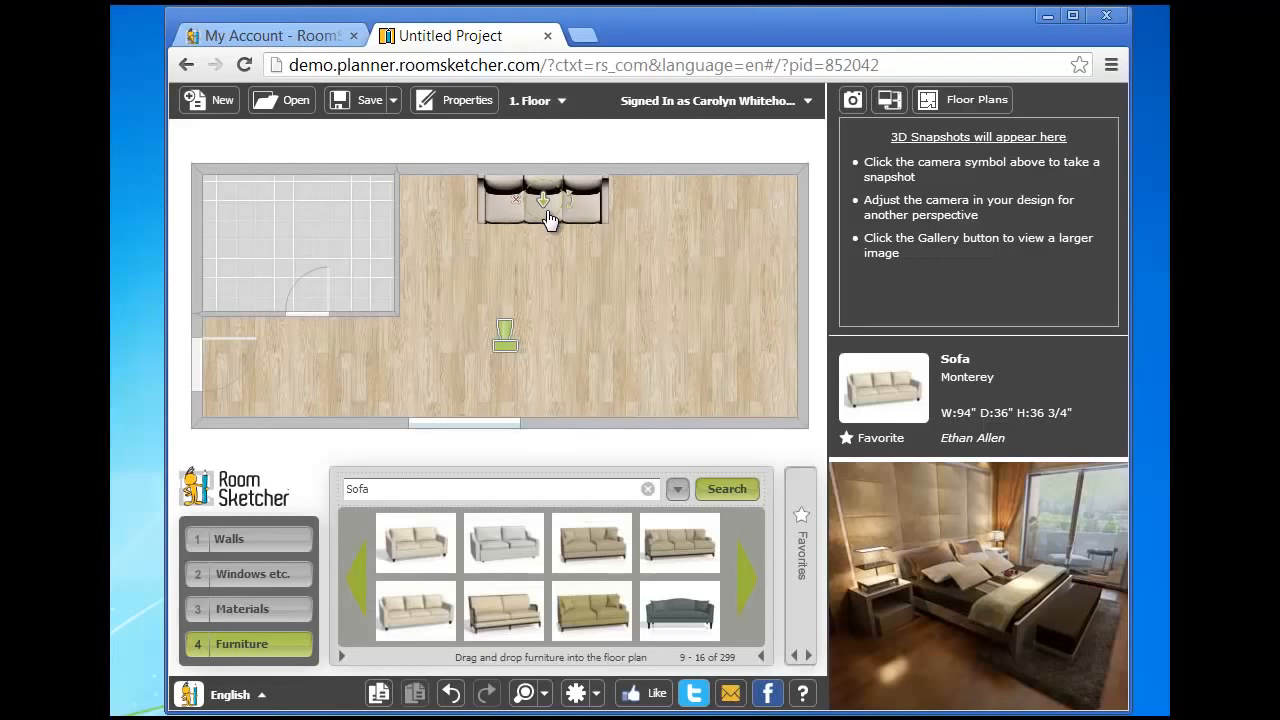
Step: Set the sofa's width to 90 inches and reposition it against the main room's upper wall
{"action": "mouse_move", "coordinate": [549, 219]}
{"action": "left_mouse_down"}
{"action": "mouse_move", "coordinate": [531, 244]}
{"action": "mouse_move", "coordinate": [570, 249]}
{"action": "mouse_move", "coordinate": [568, 236]}
{"action": "left_mouse_up"}
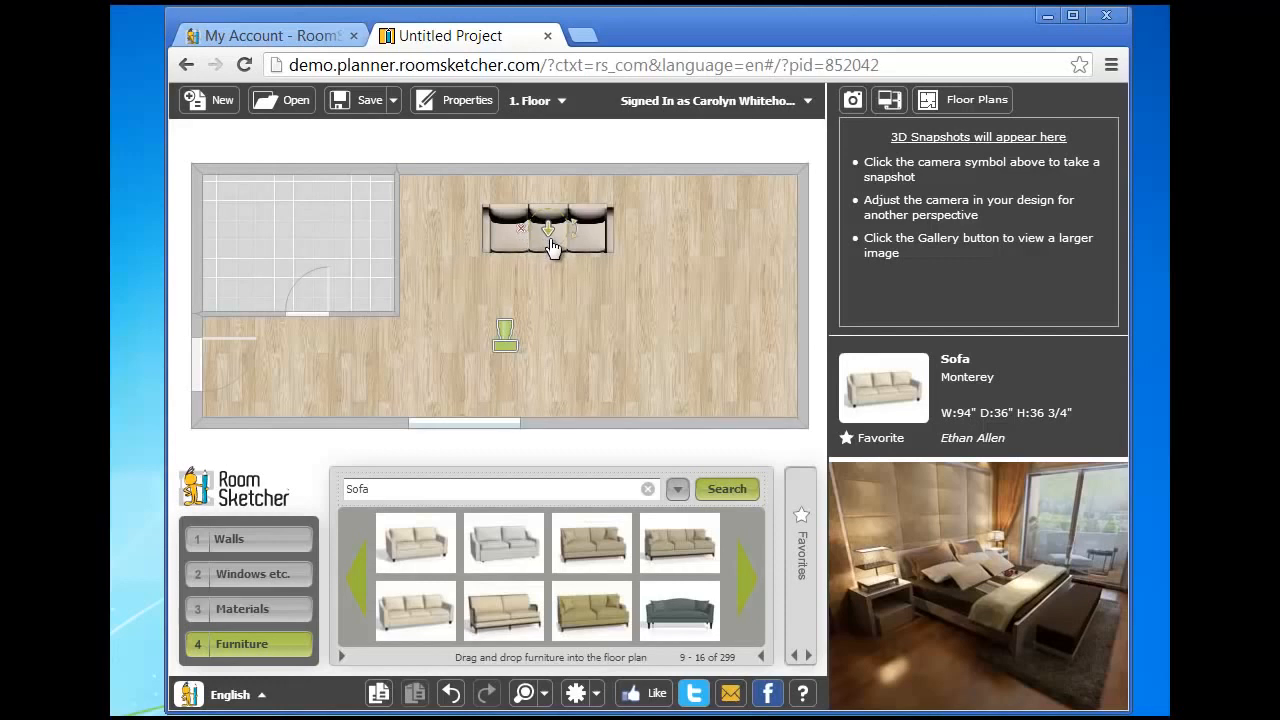
{"action": "double_click", "coordinate": [557, 251]}
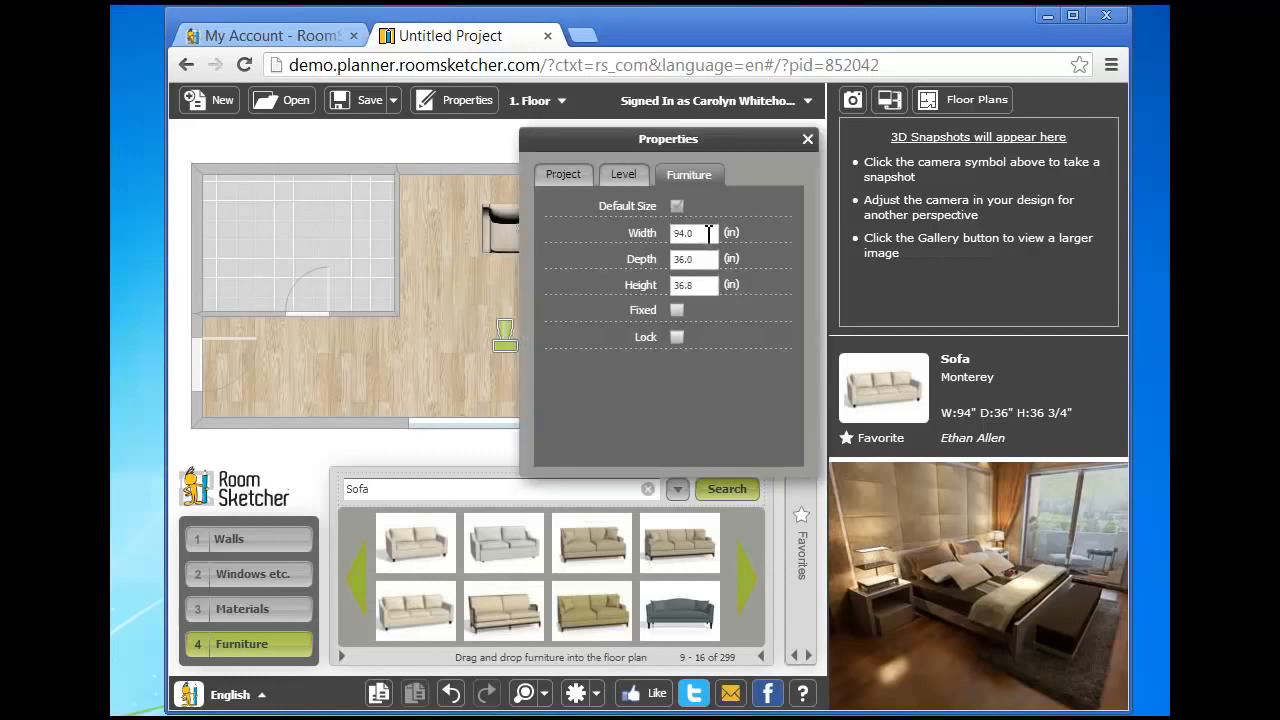
{"action": "left_click_drag", "start_coordinate": [714, 233], "coordinate": [628, 235]}
{"action": "type", "text": "90"}
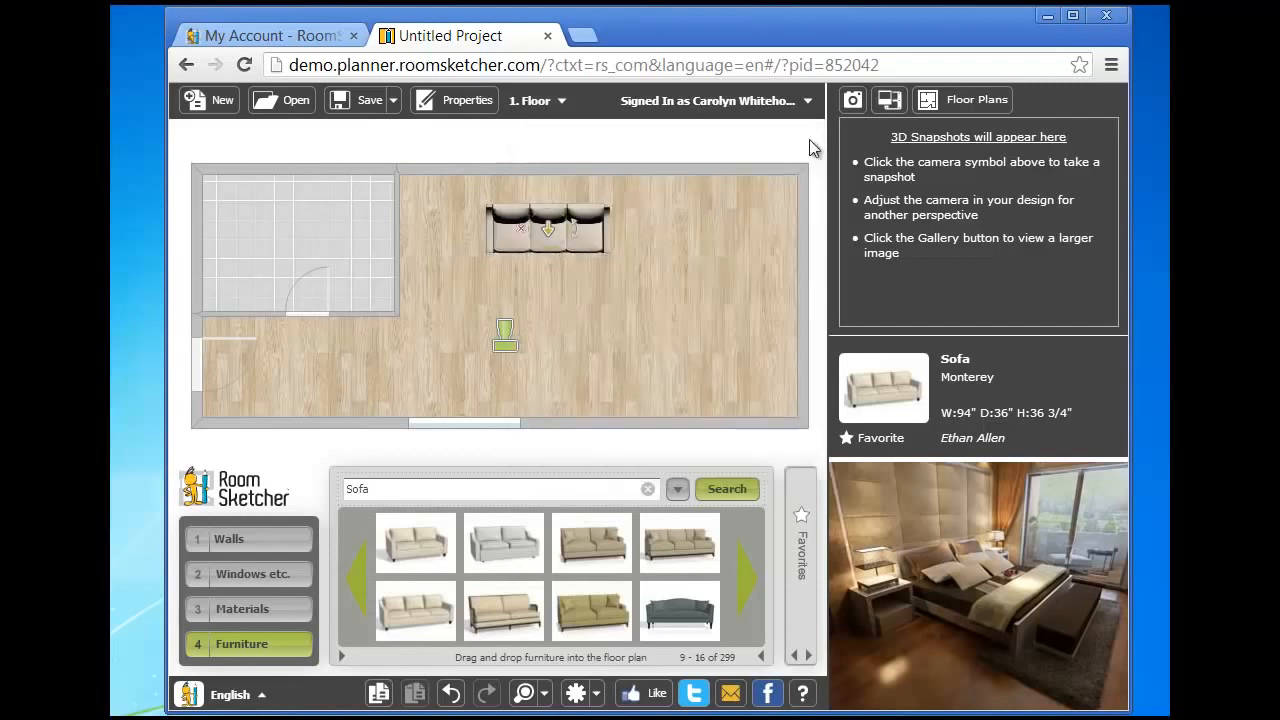
{"action": "left_click", "coordinate": [808, 139]}
{"action": "left_click_drag", "start_coordinate": [553, 258], "coordinate": [545, 230]}
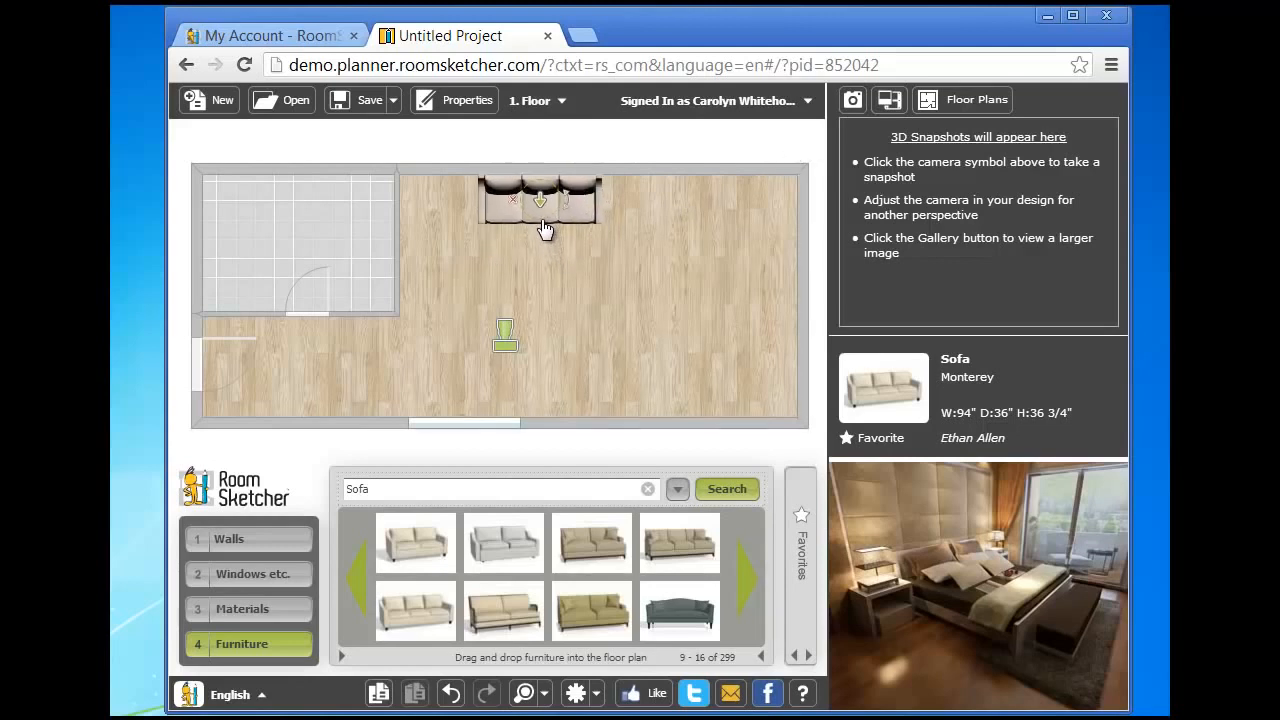
Step: Search the furniture for "Carpet" and place a patterned carpet in front of the sofa
{"action": "double_click", "coordinate": [429, 489]}
{"action": "key", "text": "BackSpace"}
{"action": "type", "text": "Carpe"}
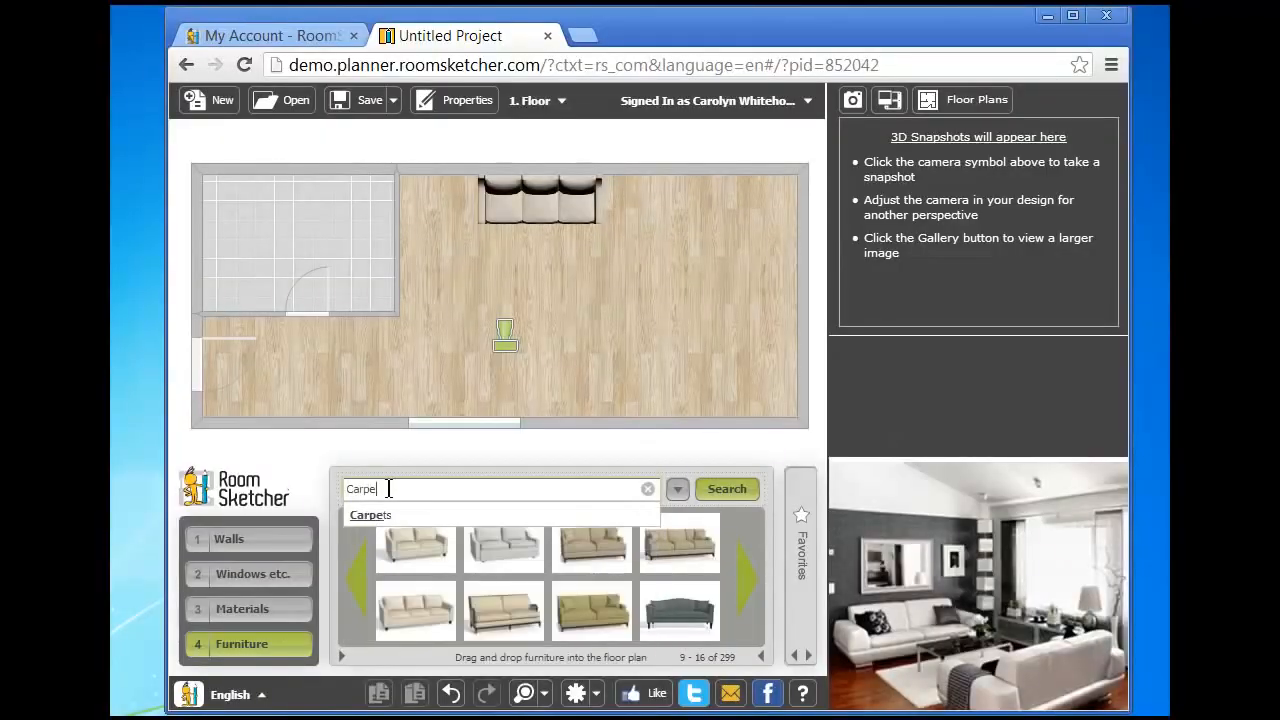
{"action": "type", "text": "t"}
{"action": "key", "text": "Return"}
{"action": "left_click_drag", "start_coordinate": [678, 545], "coordinate": [534, 247]}
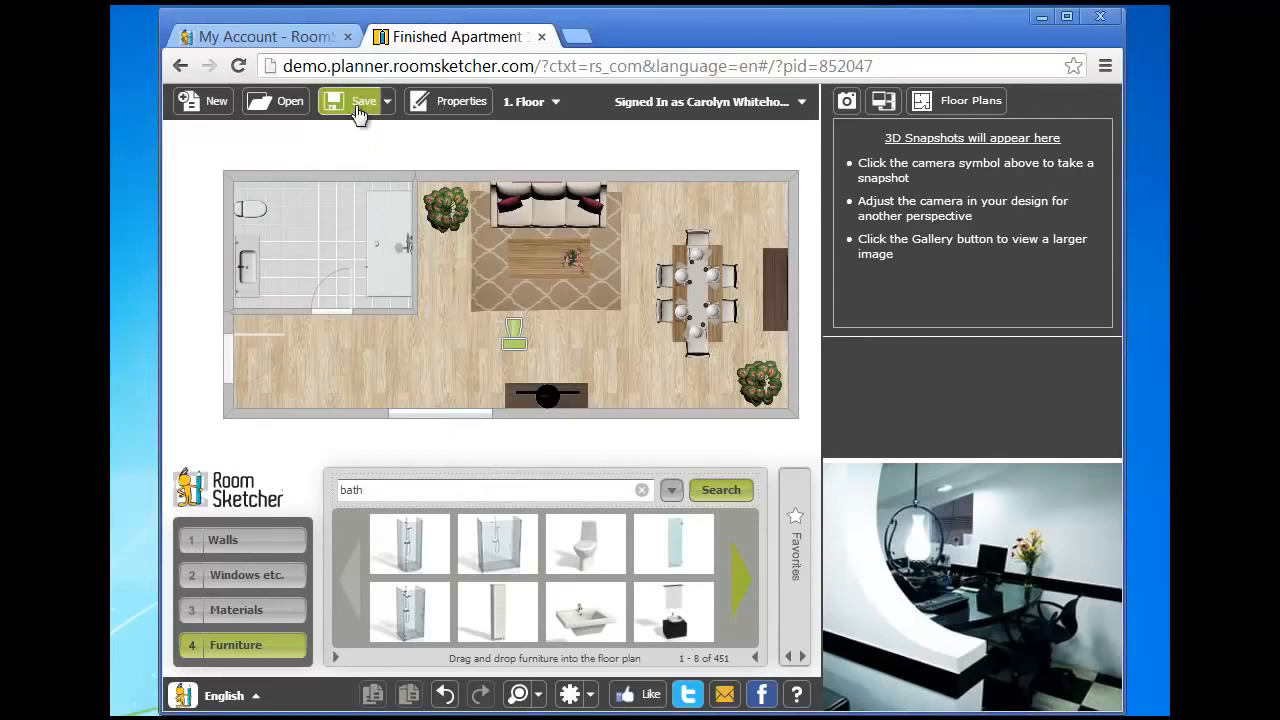
Step: Save the furnished project and take a 3D snapshot with the camera above the window, aimed at the living and dining areas
{"action": "left_click", "coordinate": [359, 104]}
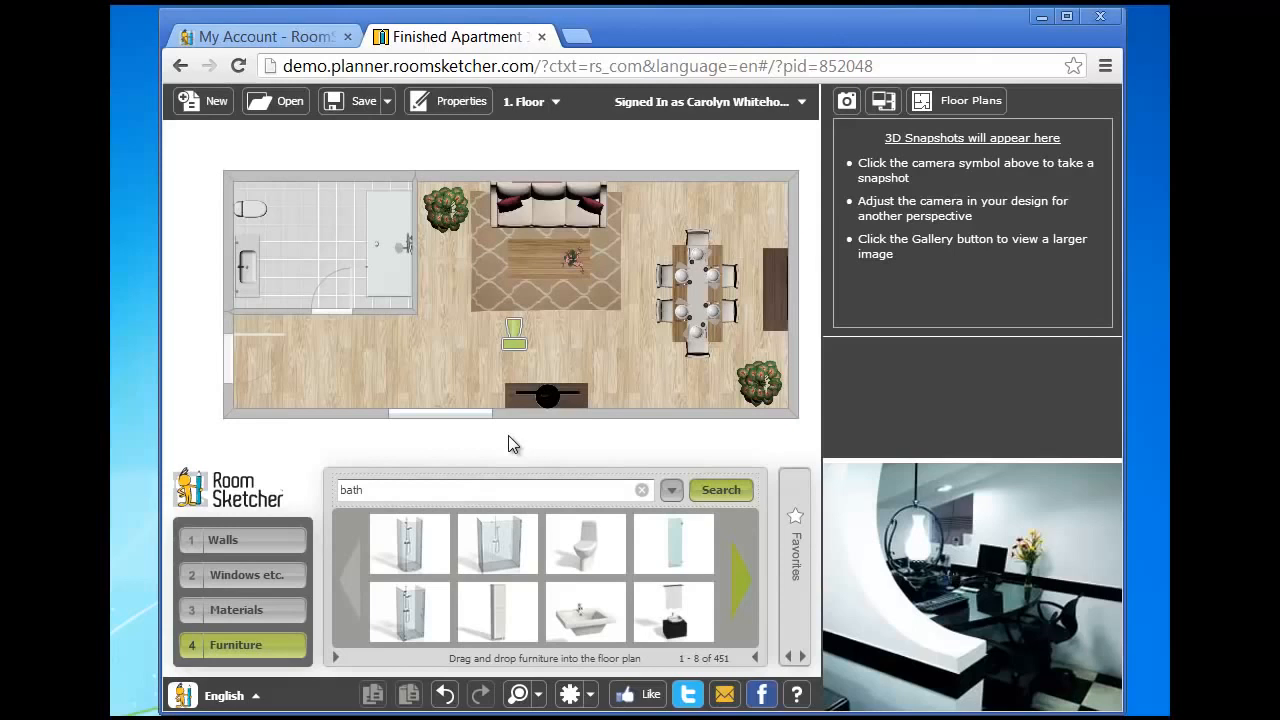
{"action": "left_click_drag", "start_coordinate": [514, 338], "coordinate": [445, 363]}
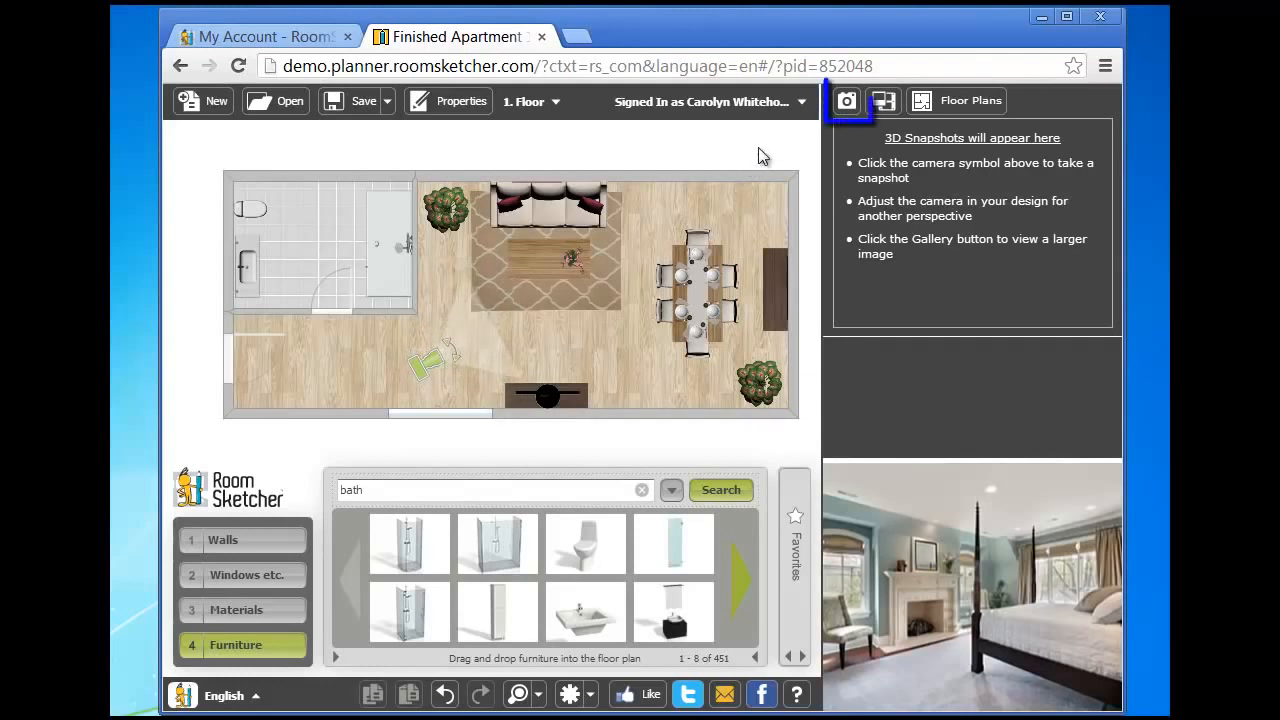
{"action": "left_click", "coordinate": [846, 103]}
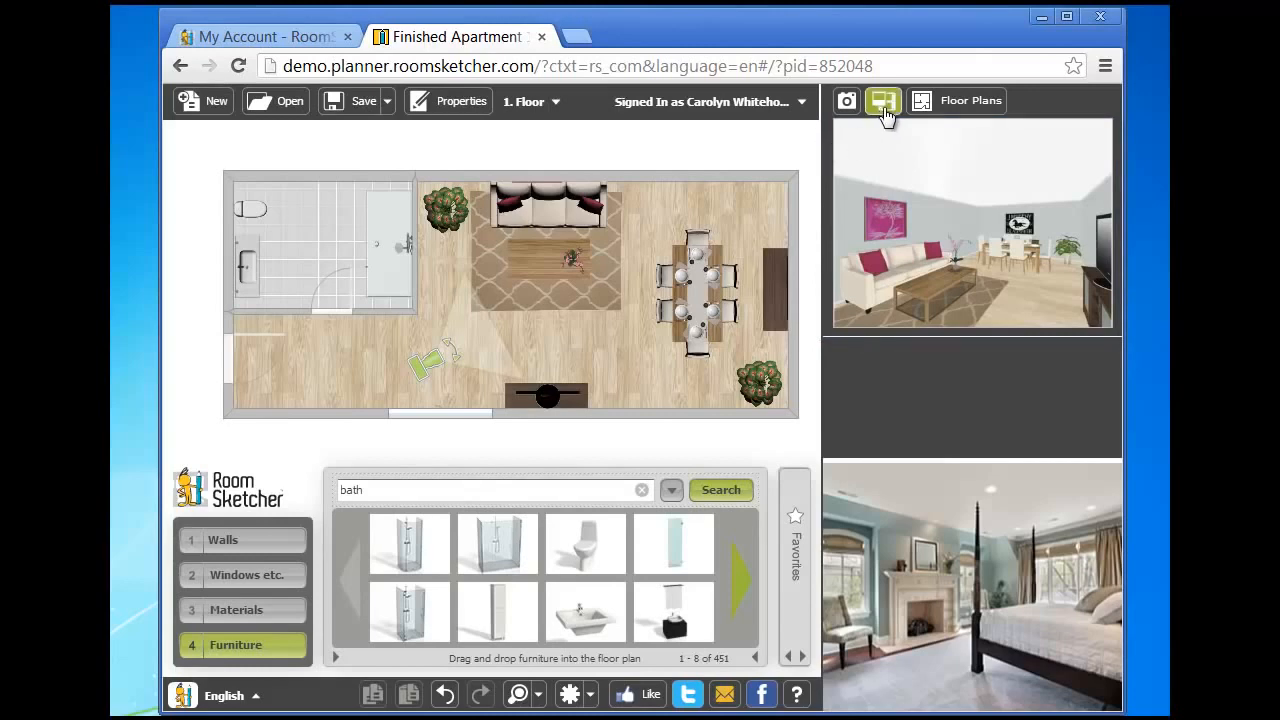
Step: View the enlarged snapshot in the Media Gallery and examine the floor plan level image's print and download options
{"action": "left_click", "coordinate": [885, 108]}
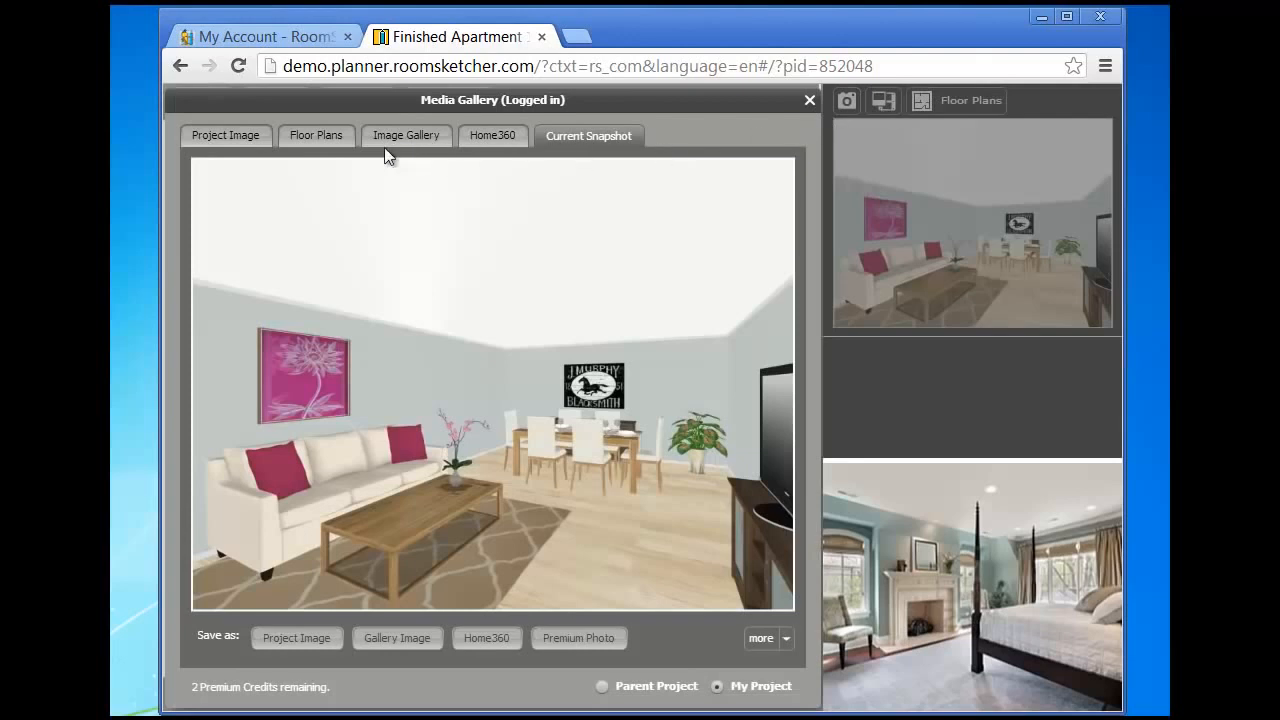
{"action": "left_click", "coordinate": [316, 140]}
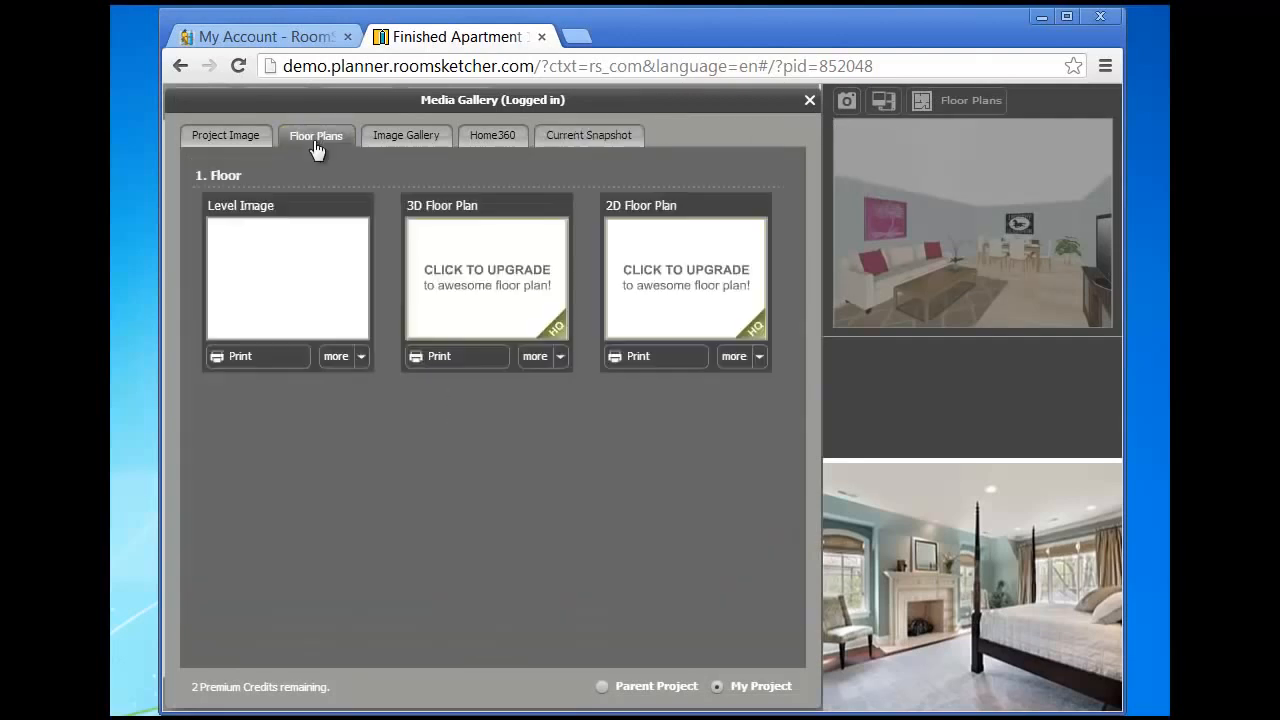
{"action": "left_click", "coordinate": [362, 357]}
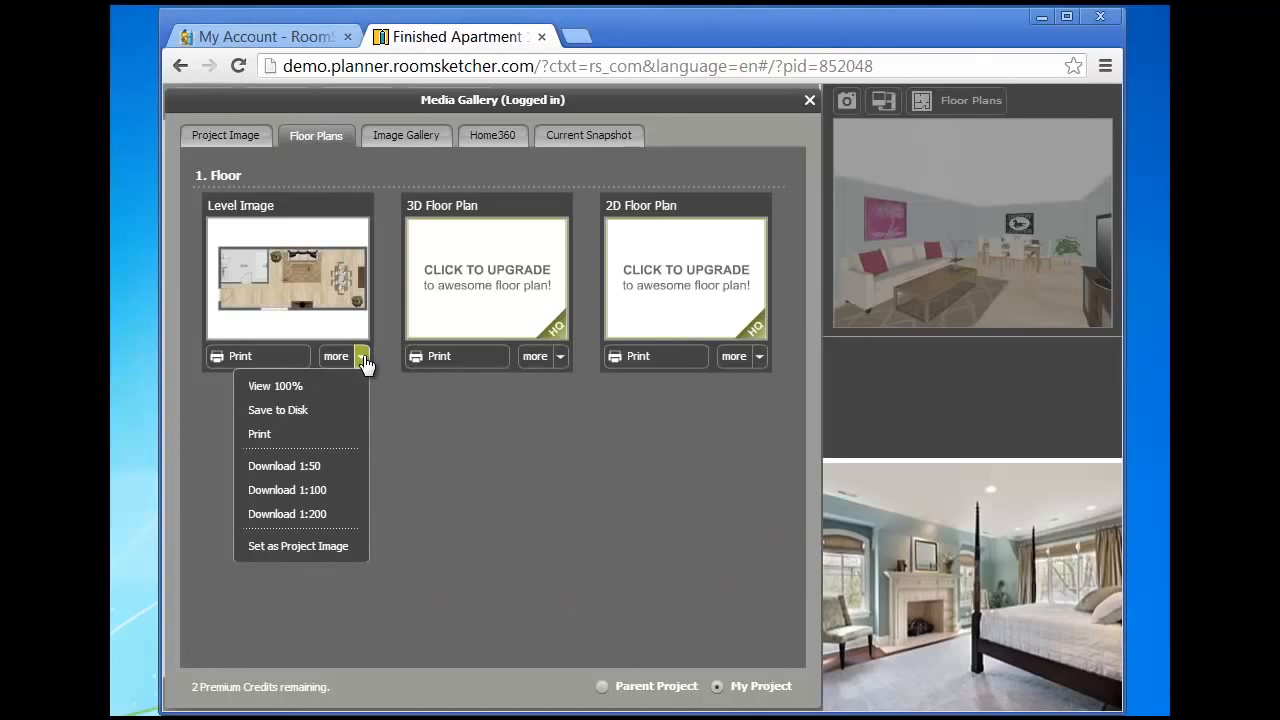
{"action": "left_click", "coordinate": [362, 358]}
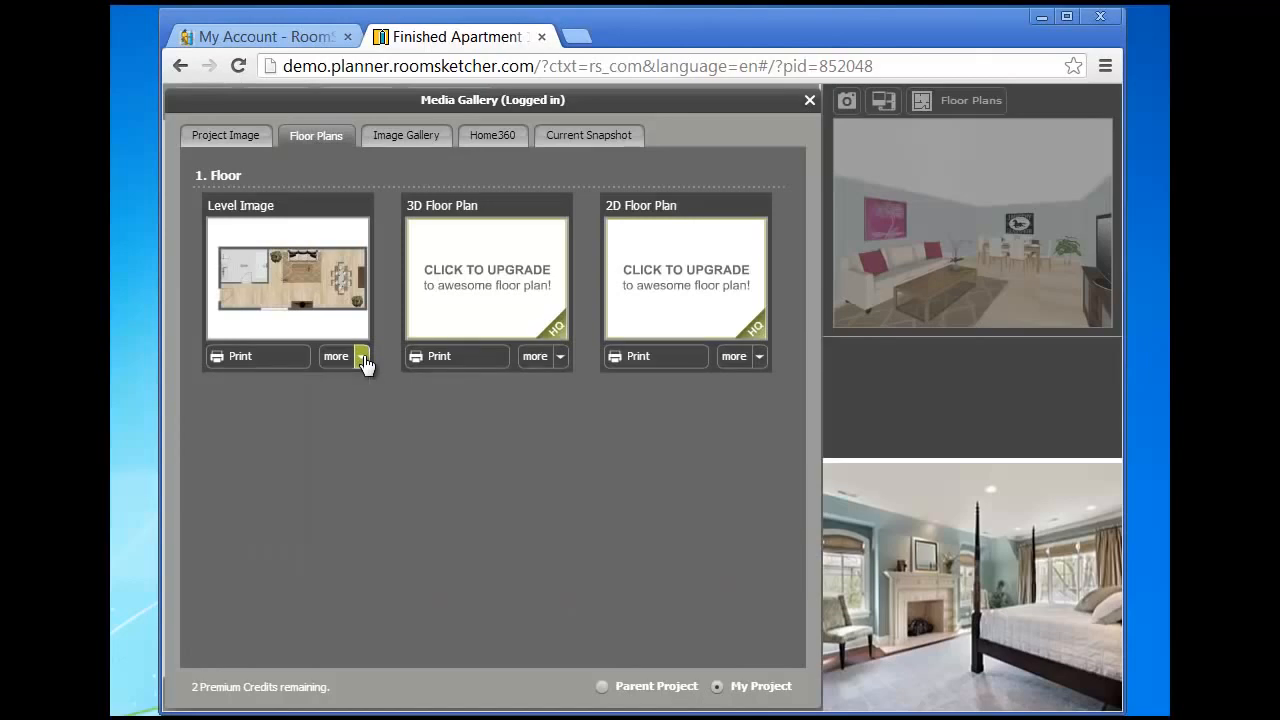
{"action": "left_click", "coordinate": [809, 101]}
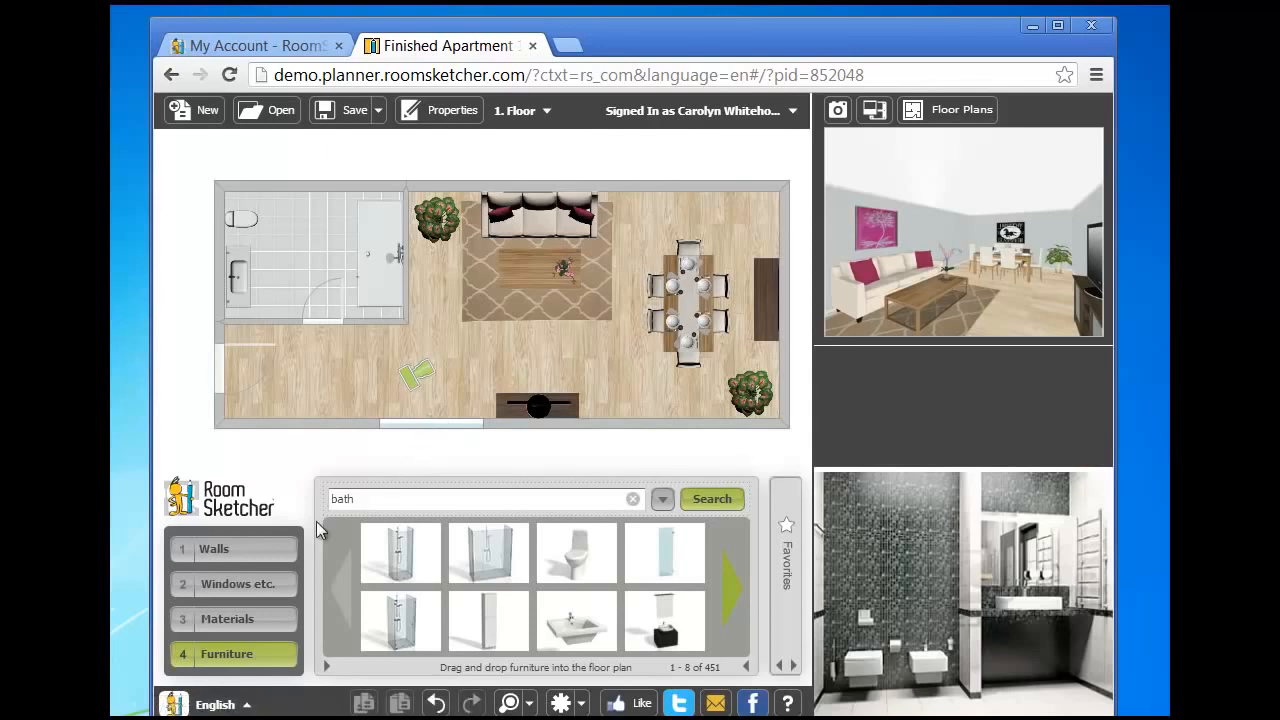
Step: Switch between the windows, walls and furniture modes to review which floor plan elements each one makes editable
{"action": "left_click", "coordinate": [280, 585]}
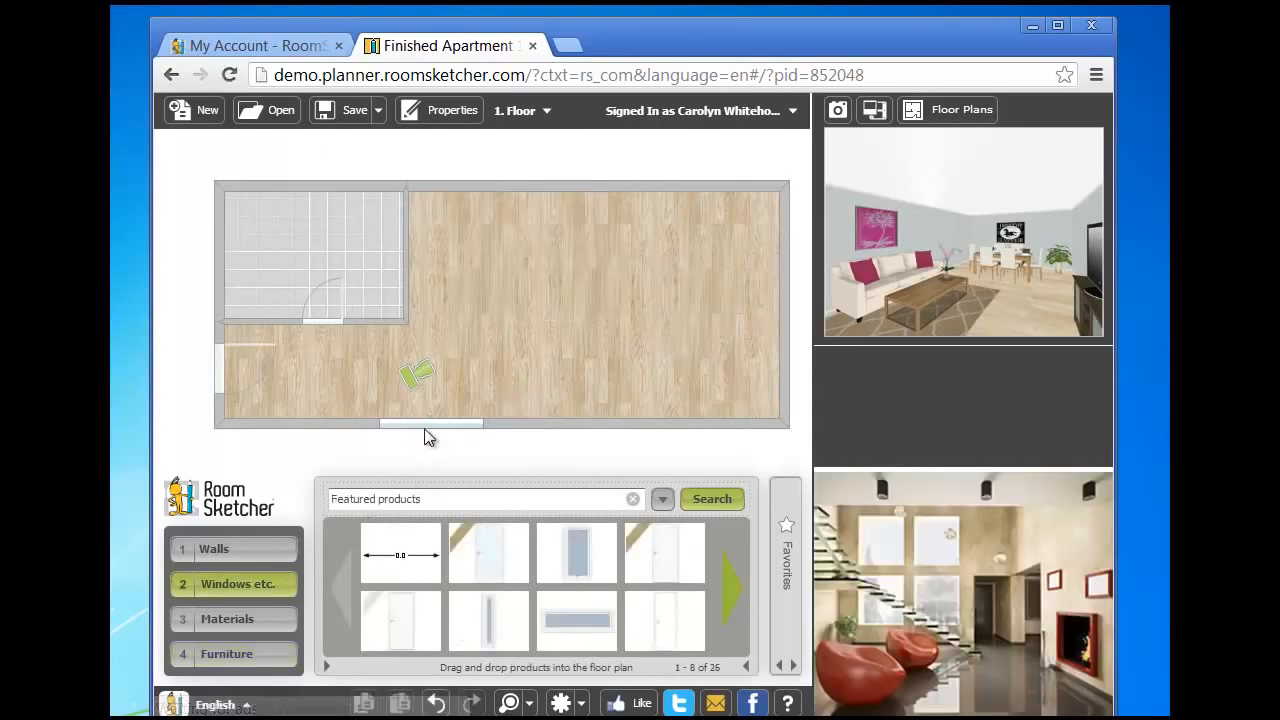
{"action": "left_click", "coordinate": [429, 428]}
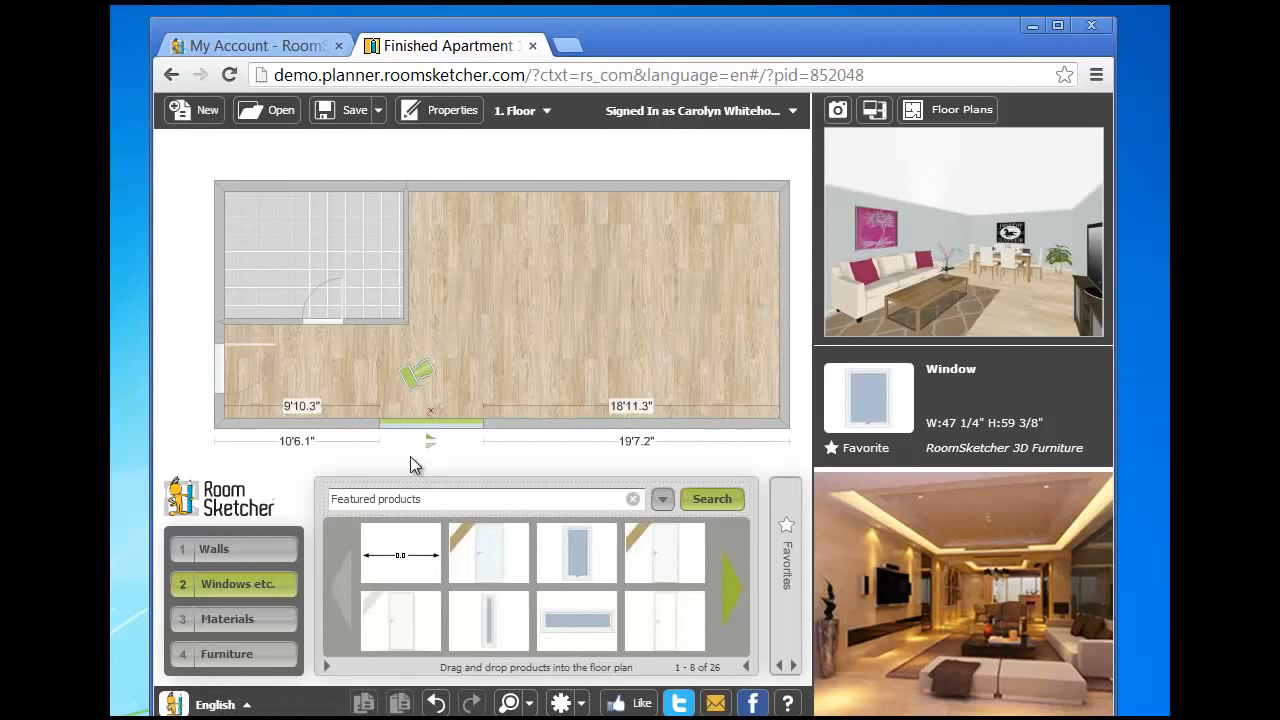
{"action": "left_click", "coordinate": [411, 458]}
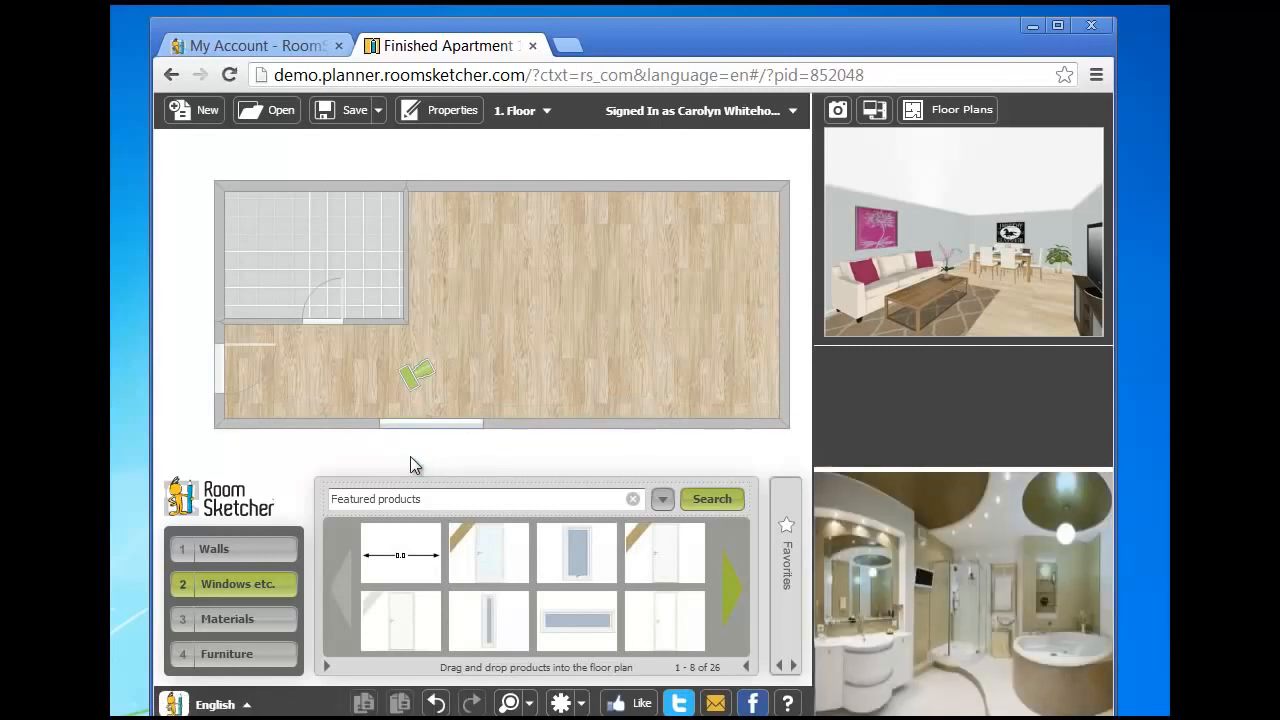
{"action": "left_click", "coordinate": [287, 553]}
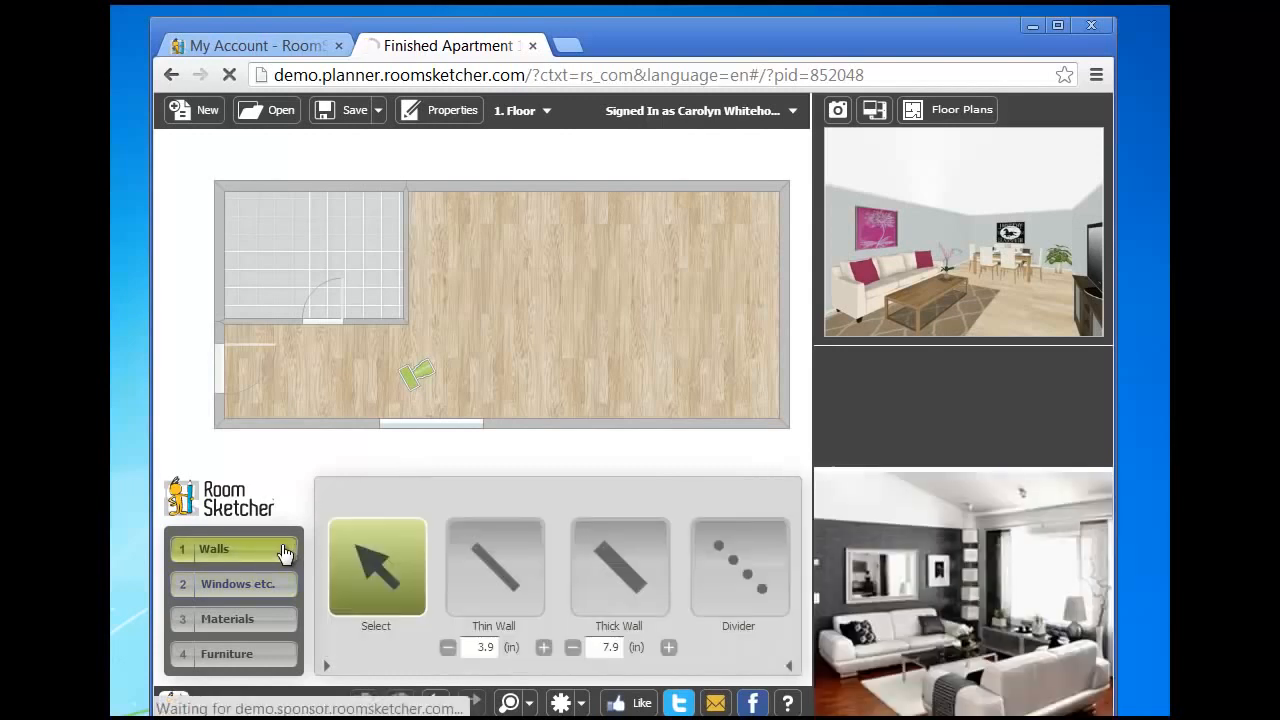
{"action": "left_click", "coordinate": [276, 656]}
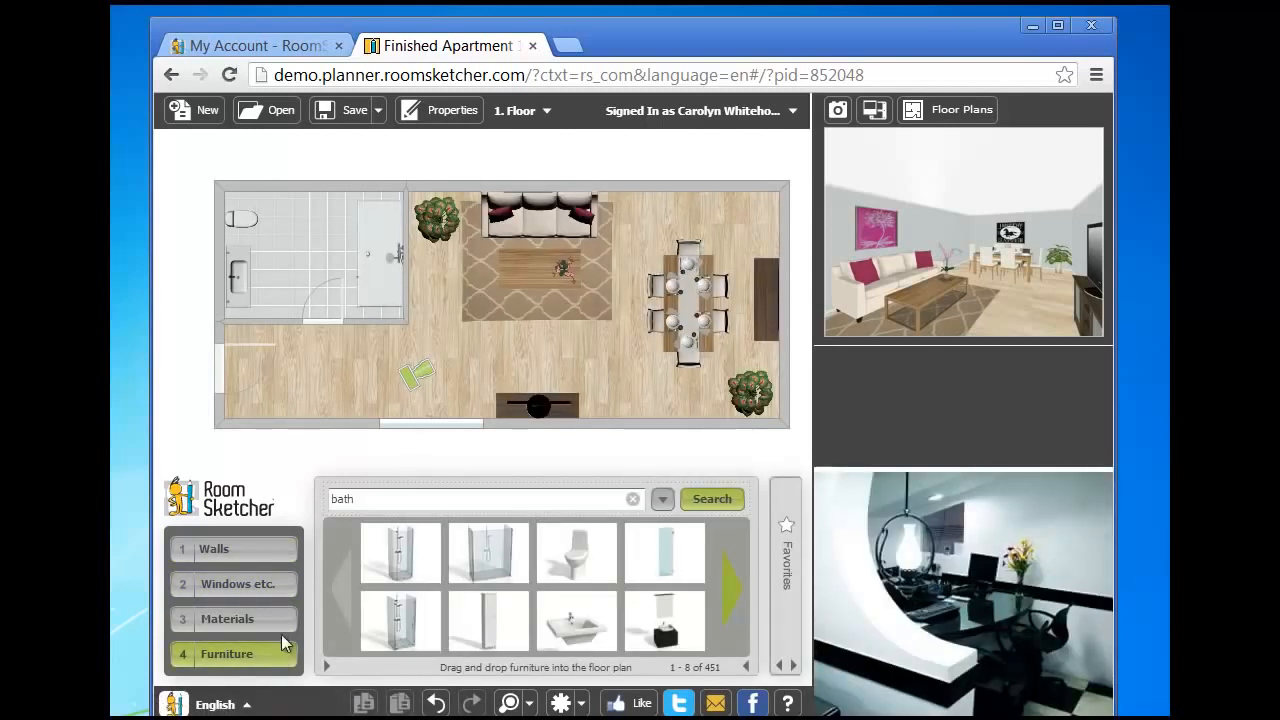
{"action": "left_click", "coordinate": [288, 563]}
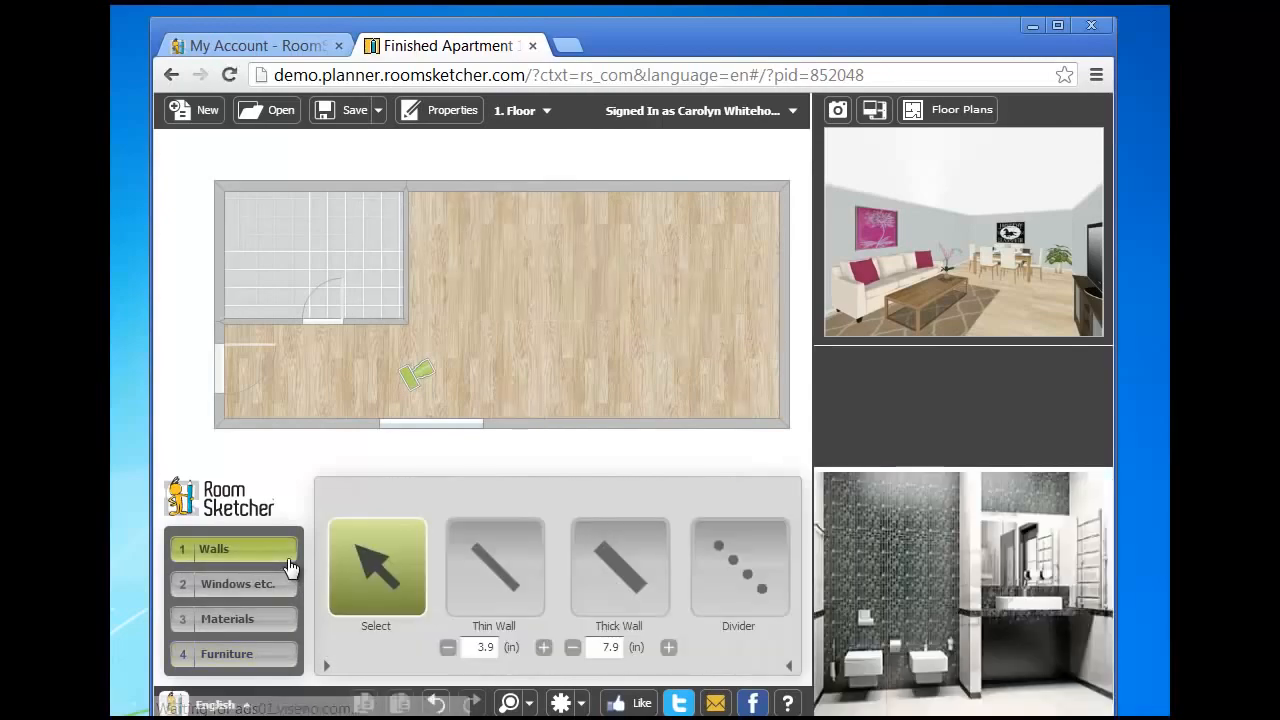
{"action": "left_click", "coordinate": [284, 664]}
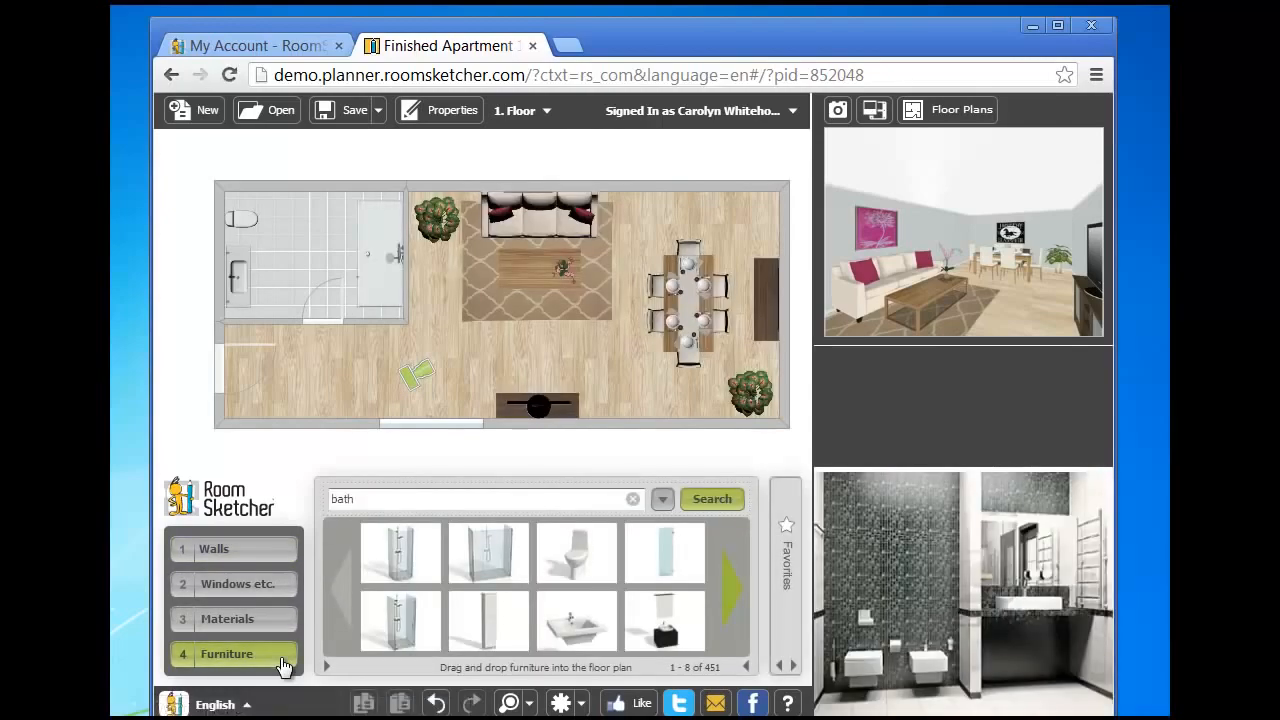